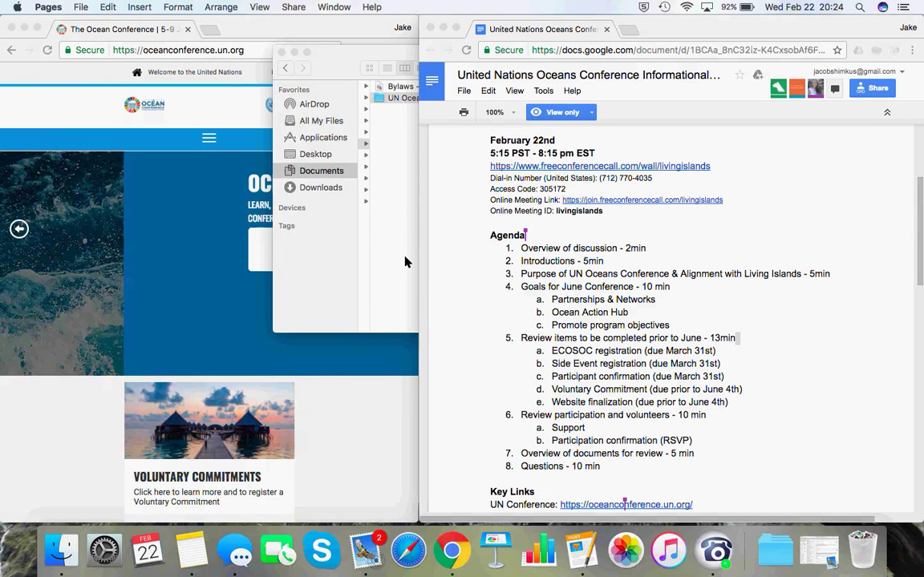
- Bring the UN Oceans Conference agenda document in Chrome to the front
left_click(779, 35)
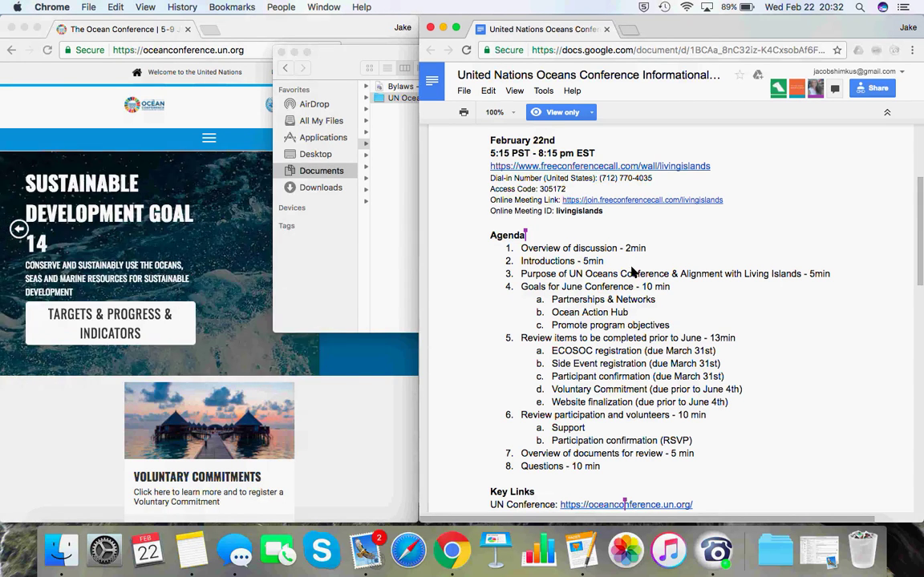
- Send the document owner a request for edit access to the view-only agenda
left_click(591, 116)
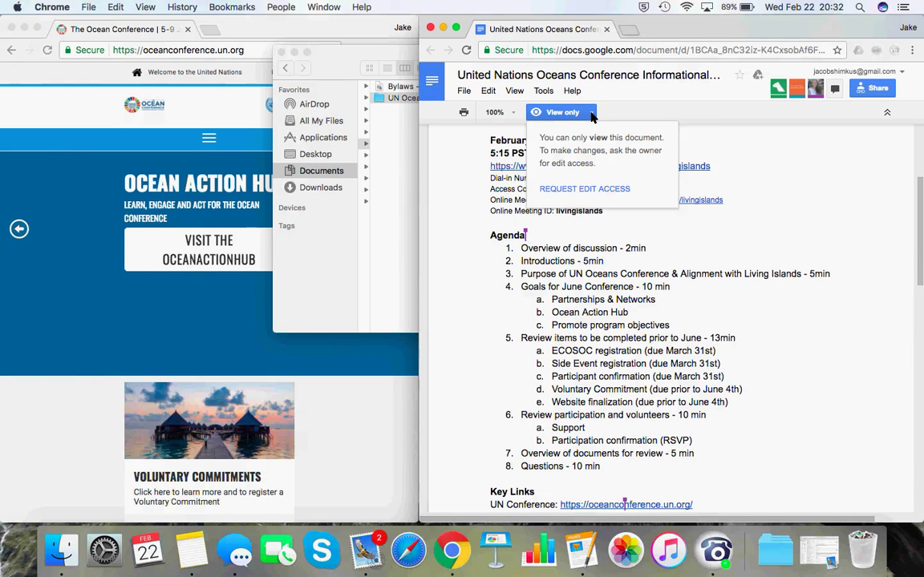
left_click(759, 186)
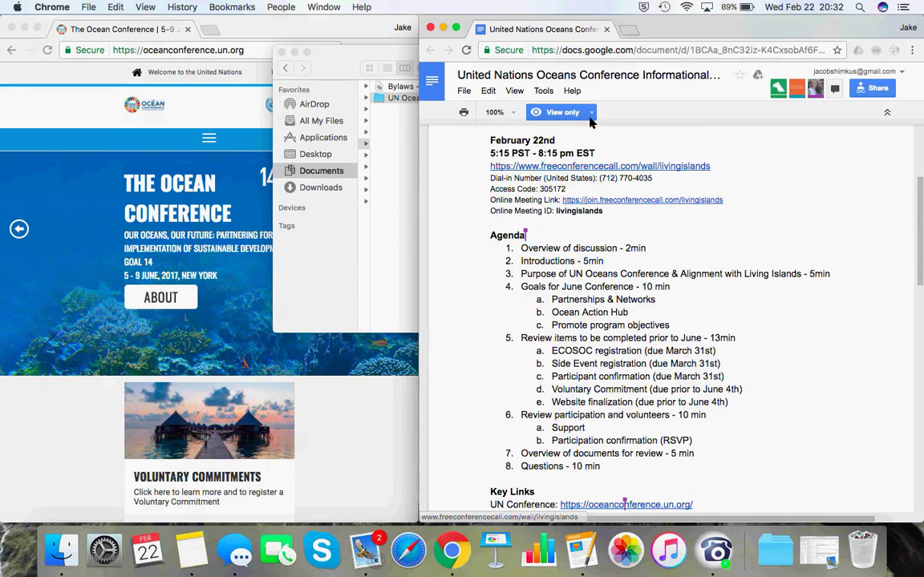
left_click(561, 112)
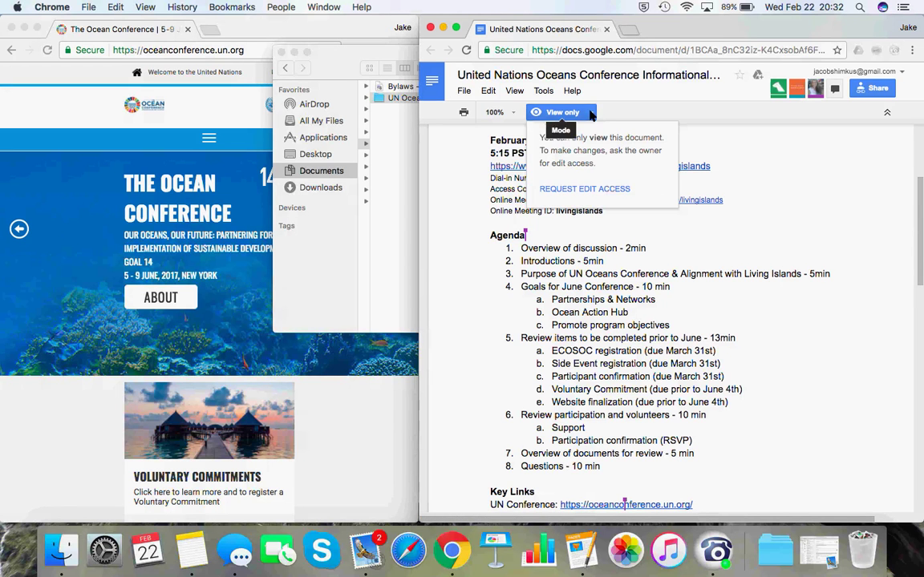
left_click(582, 189)
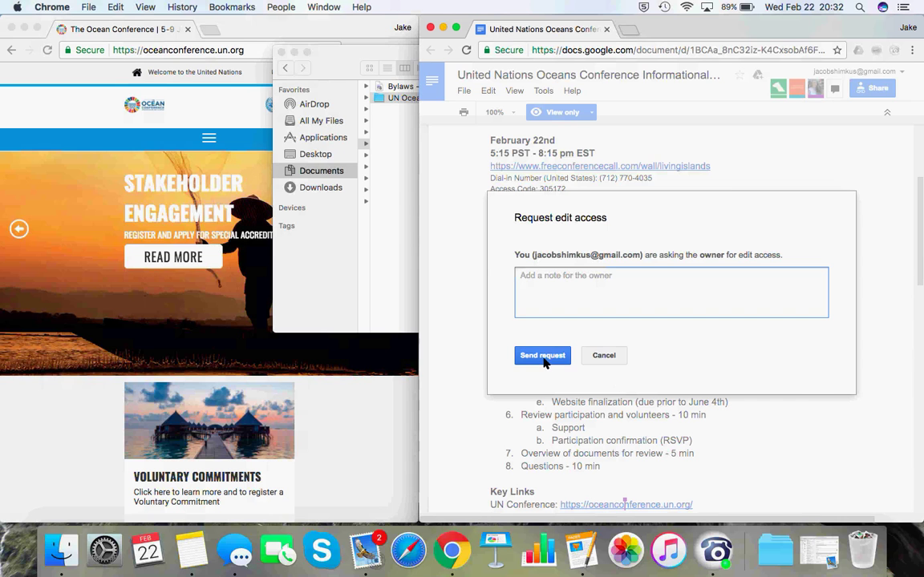
left_click(543, 355)
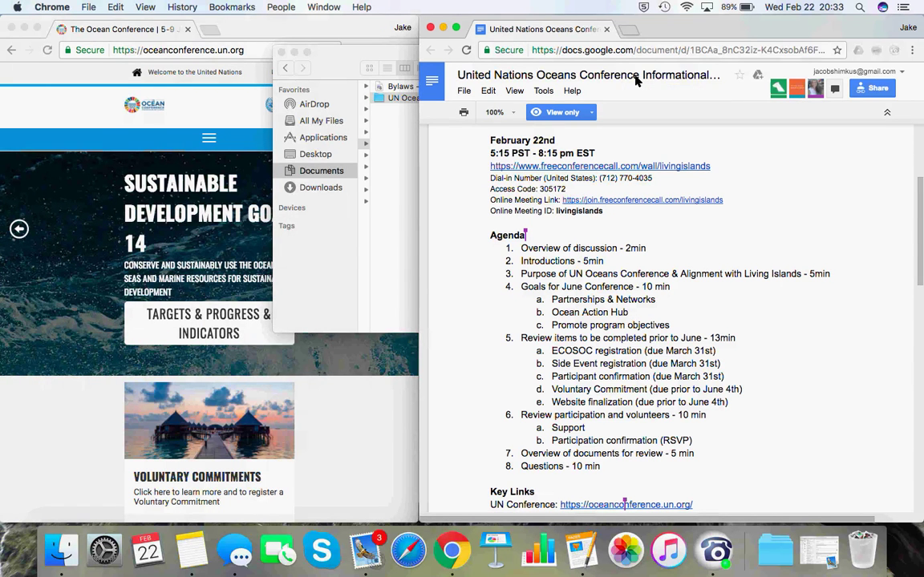
- Reposition and widen the Ocean Conference window, then open the SG's Background Note PDF
left_click_drag(312, 33, 577, 7)
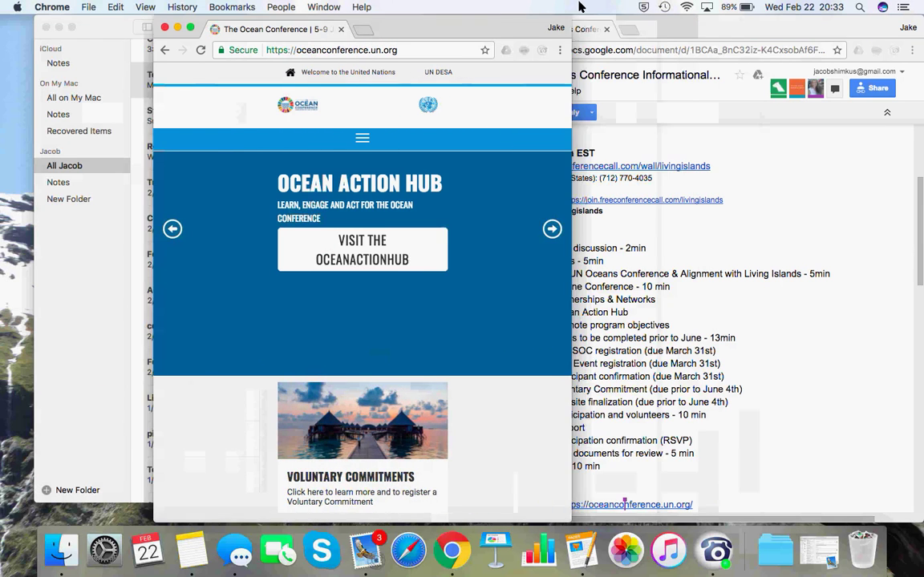
scroll(590, 314, "down", 5)
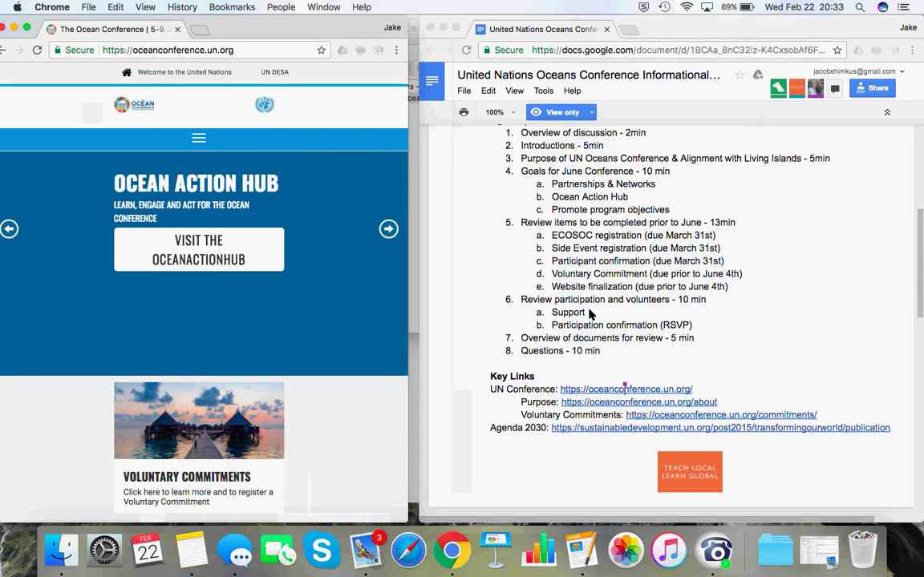
scroll(590, 317, "down", 8)
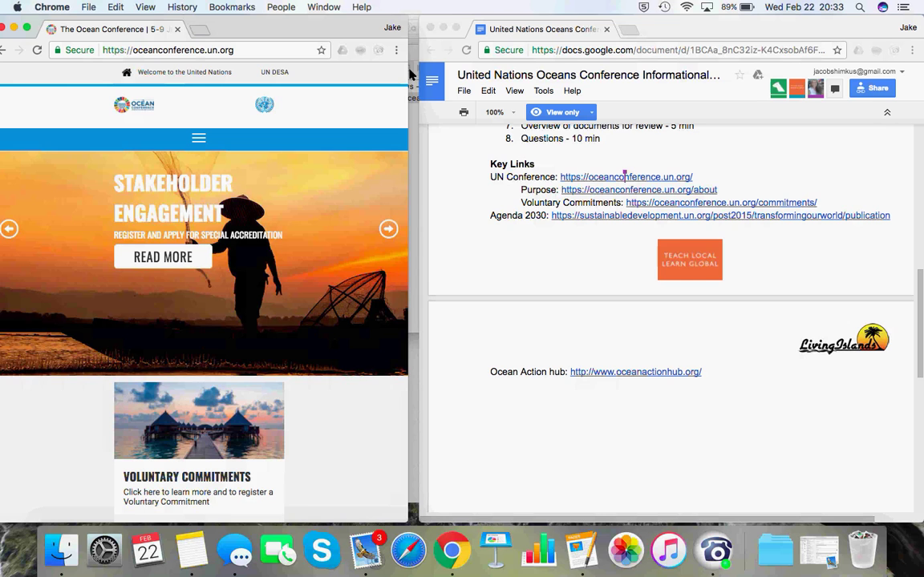
left_click_drag(409, 75, 786, 103)
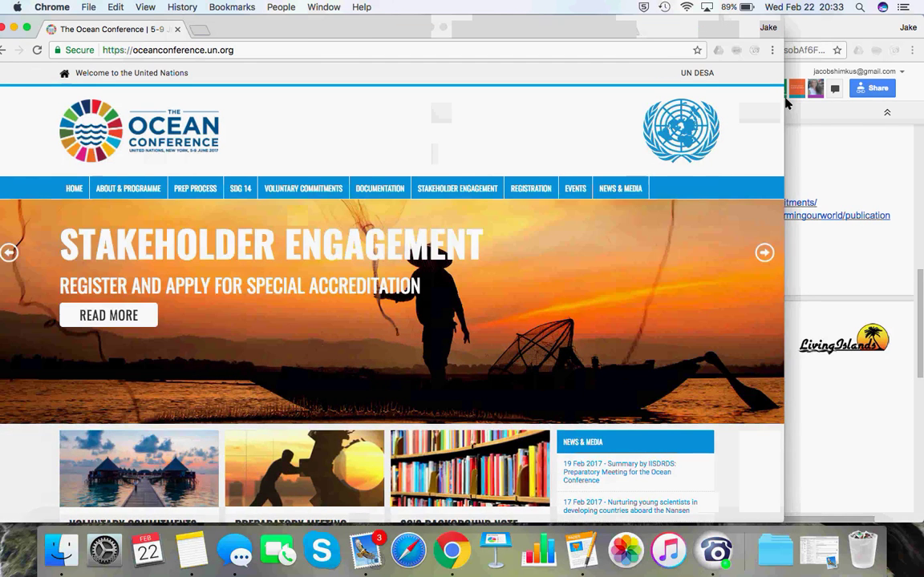
left_click_drag(591, 29, 676, 8)
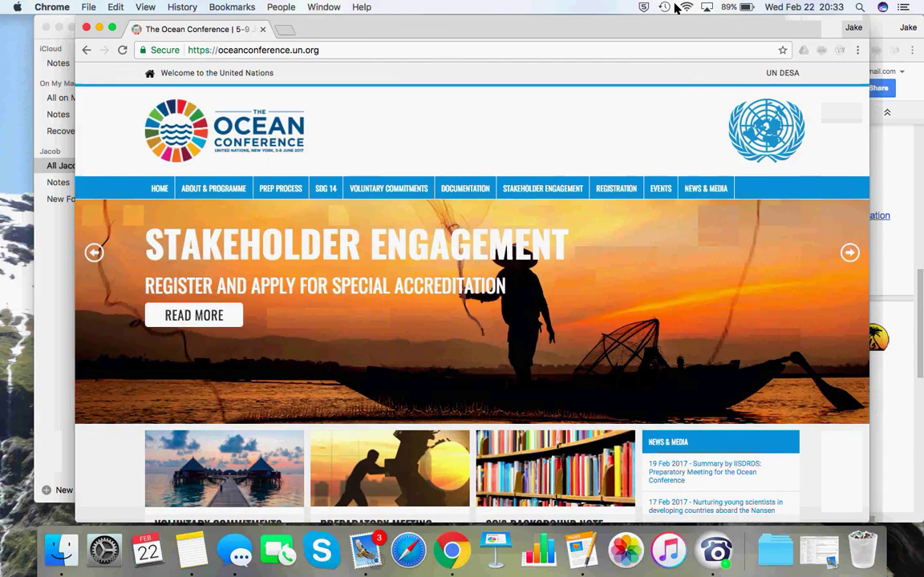
scroll(491, 343, "down", 5)
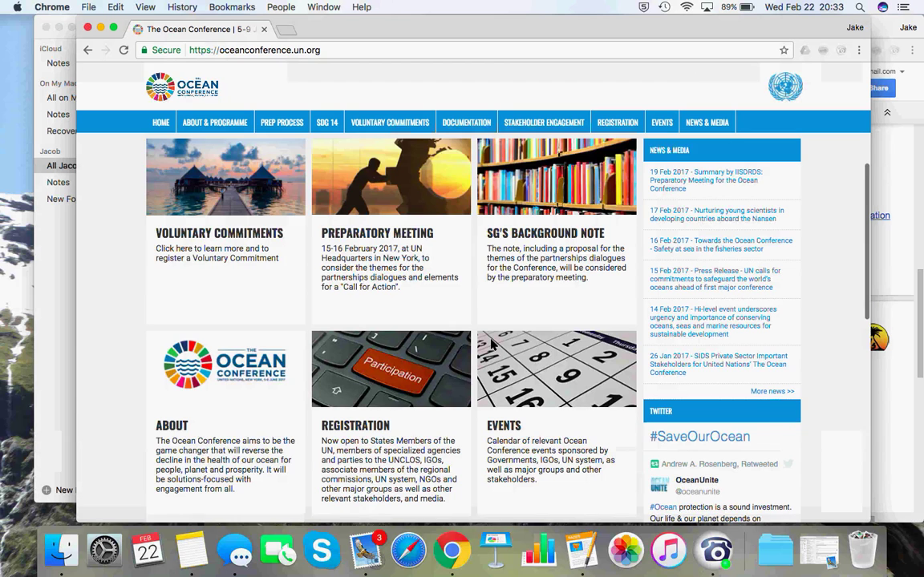
scroll(491, 343, "down", 1)
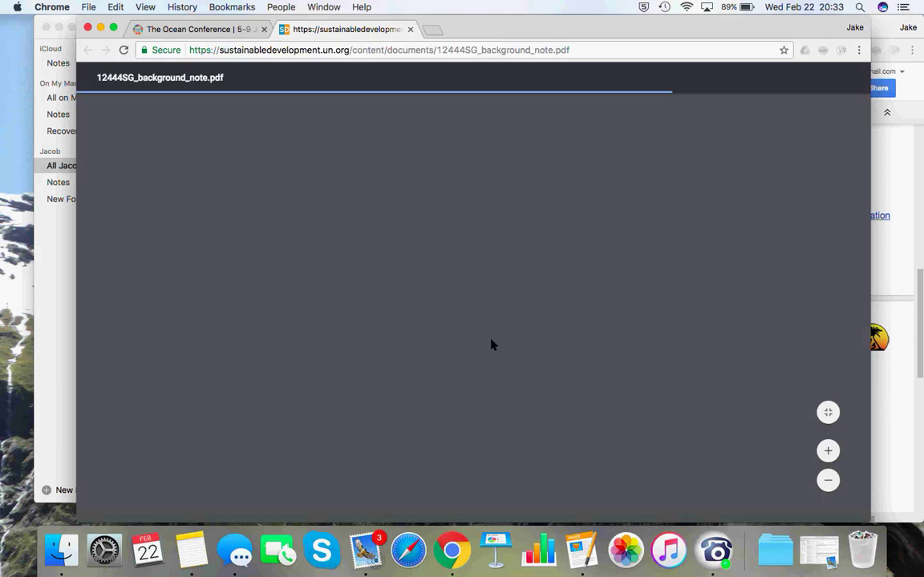
left_click(326, 51)
- Rotate the background note PDF page through a full turn back to upright
type("c")
key("Return")
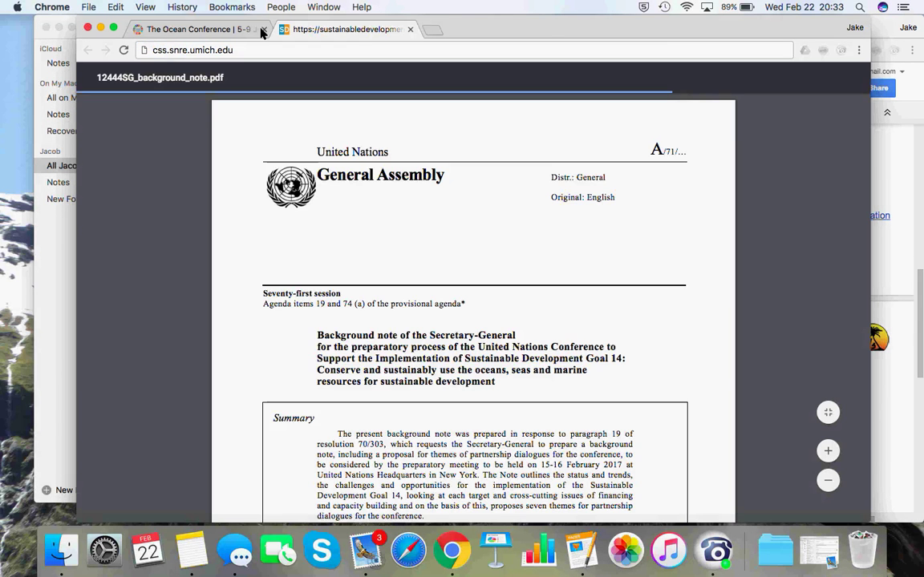
left_click(733, 78)
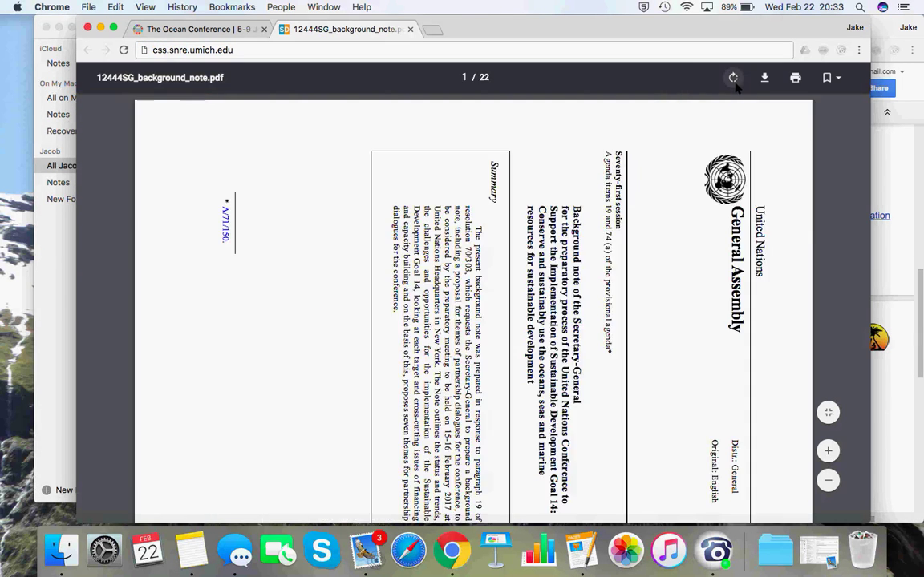
left_click(733, 78)
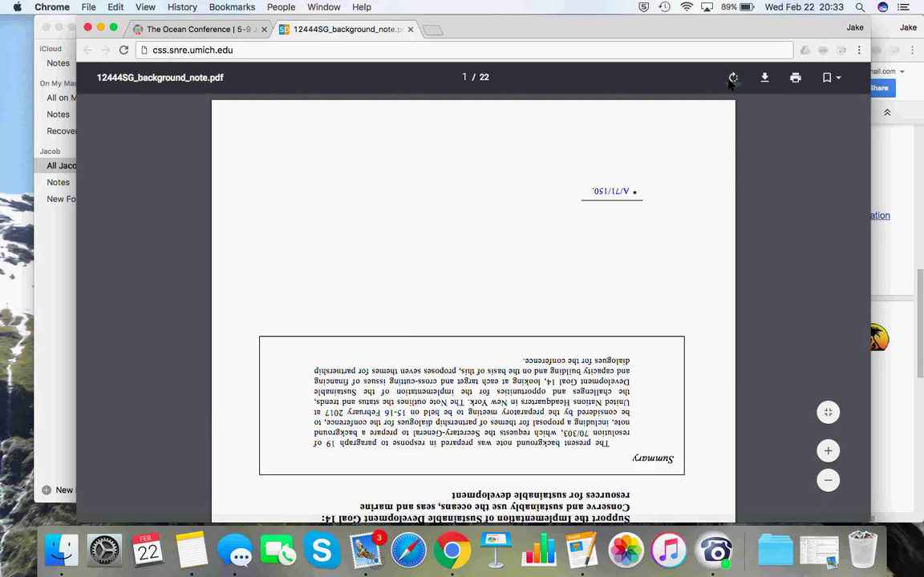
left_click(733, 78)
left_click(731, 79)
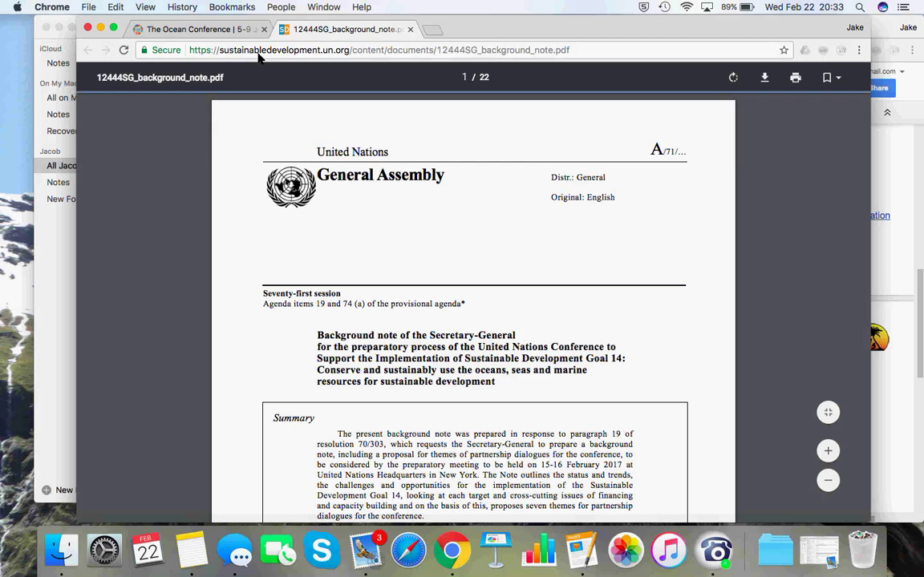
- Select the PDF's web address, reload the PDF, and bring the agenda document forward
left_click(259, 50)
type("c")
key("Return")
left_click(121, 50)
left_click(257, 53)
key("super+c")
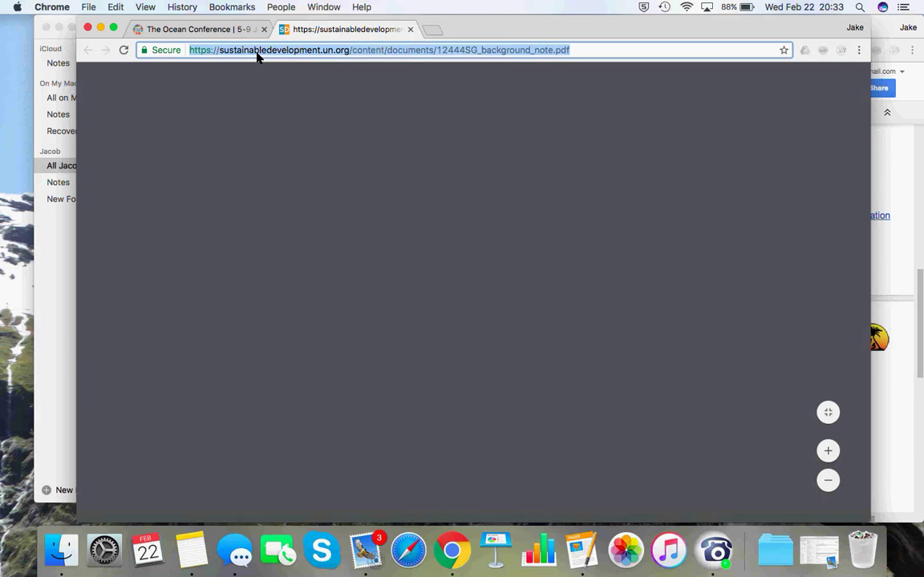
left_click(909, 381)
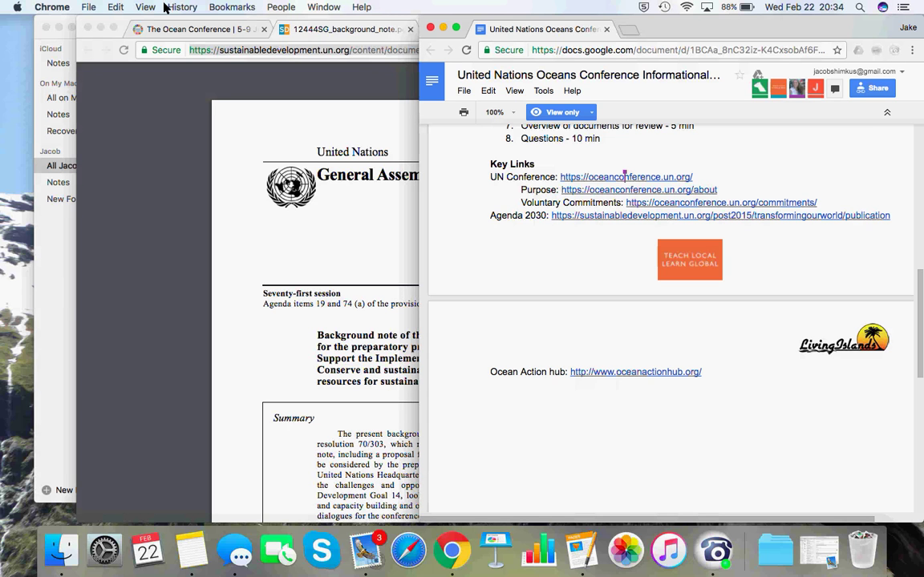
- Reload the agenda and confirm it still needs edit access from the owner
left_click(466, 49)
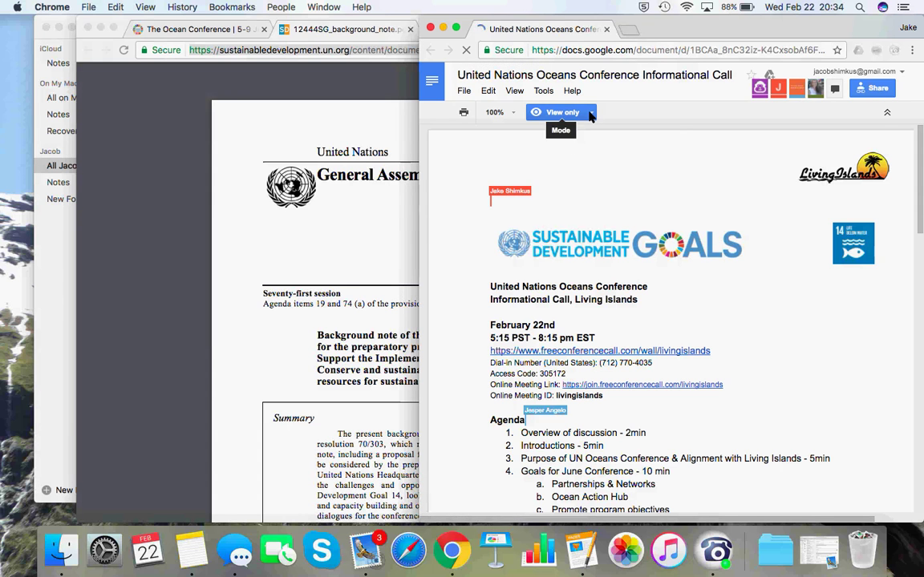
left_click(589, 113)
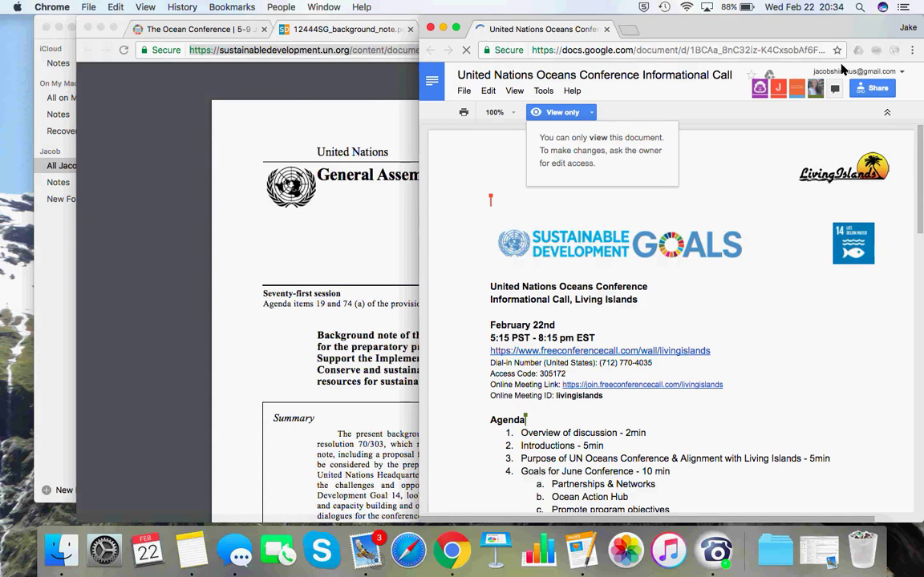
- Switch to the Google account that can edit, signing out others and entering its password
left_click(855, 73)
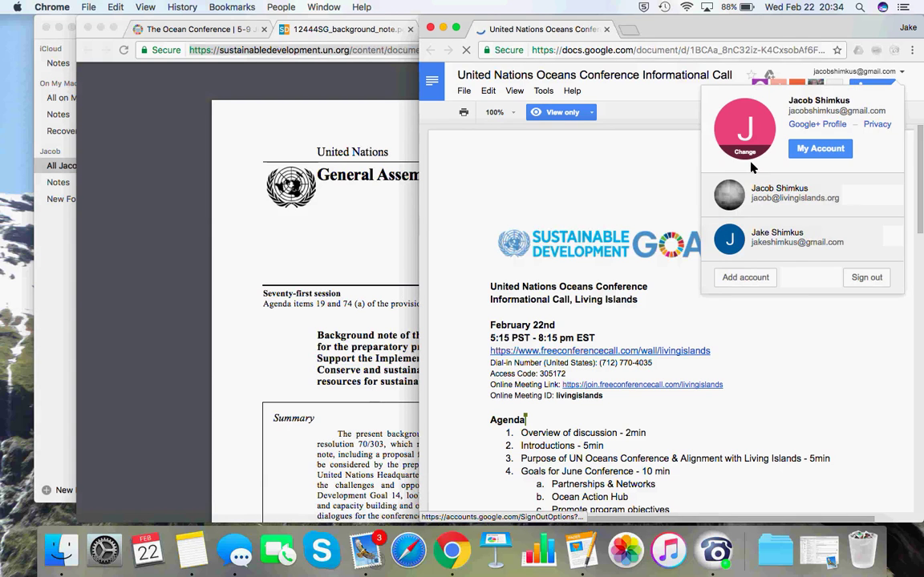
left_click(796, 239)
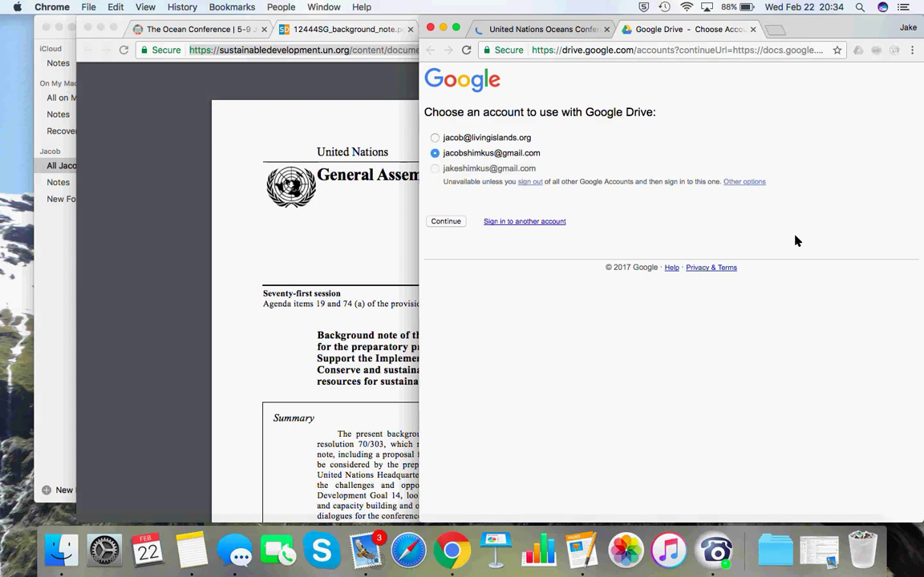
left_click(532, 183)
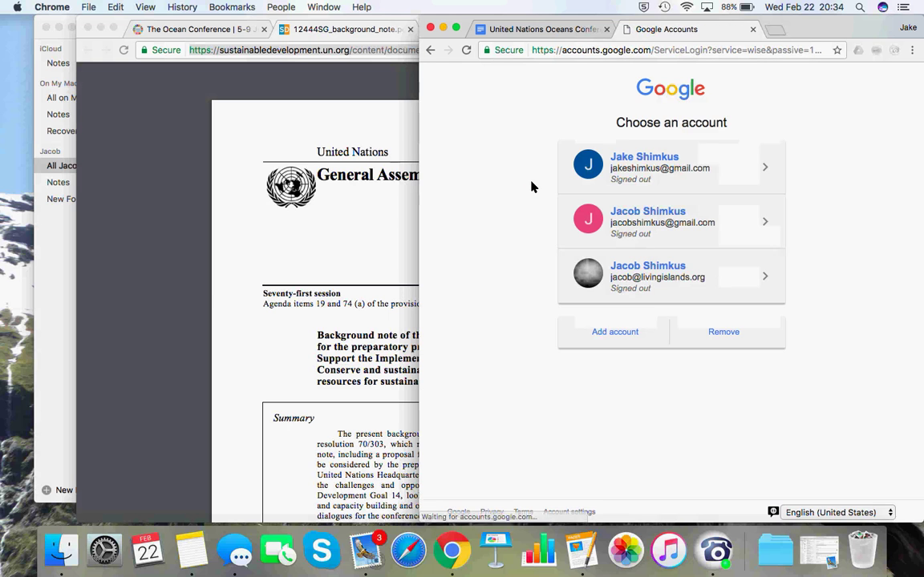
left_click(607, 174)
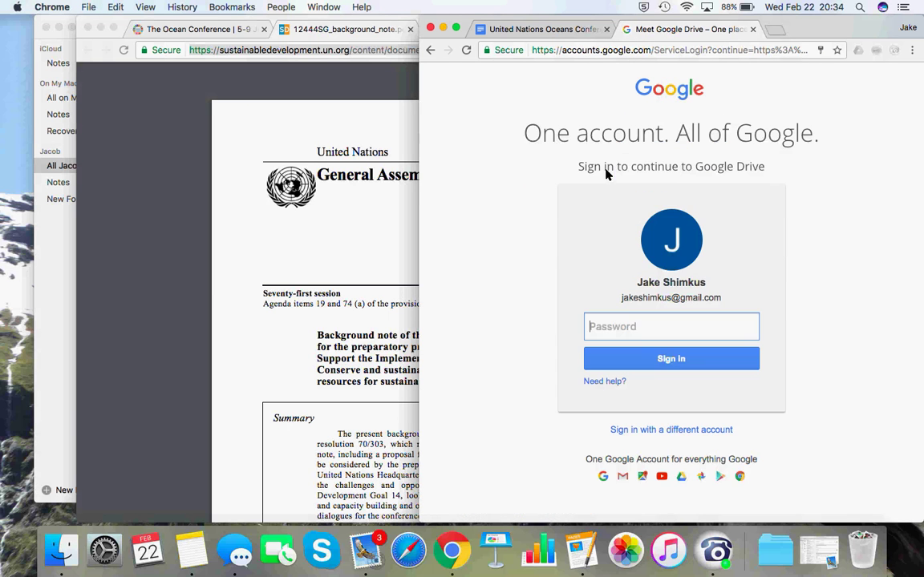
type("••••••••")
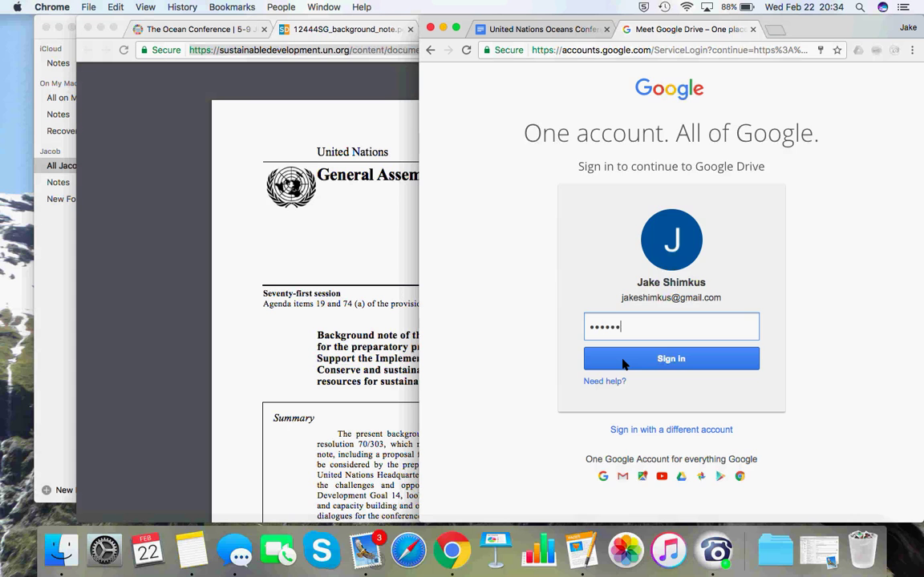
left_click(624, 364)
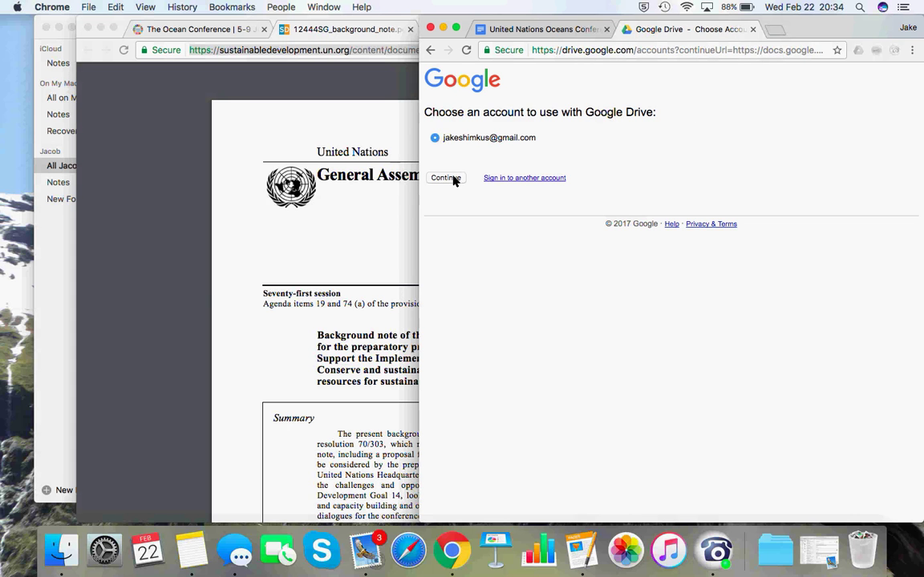
- Add a 'Background Note:' line with the pasted PDF link below the Voluntary Commitments link
left_click(449, 178)
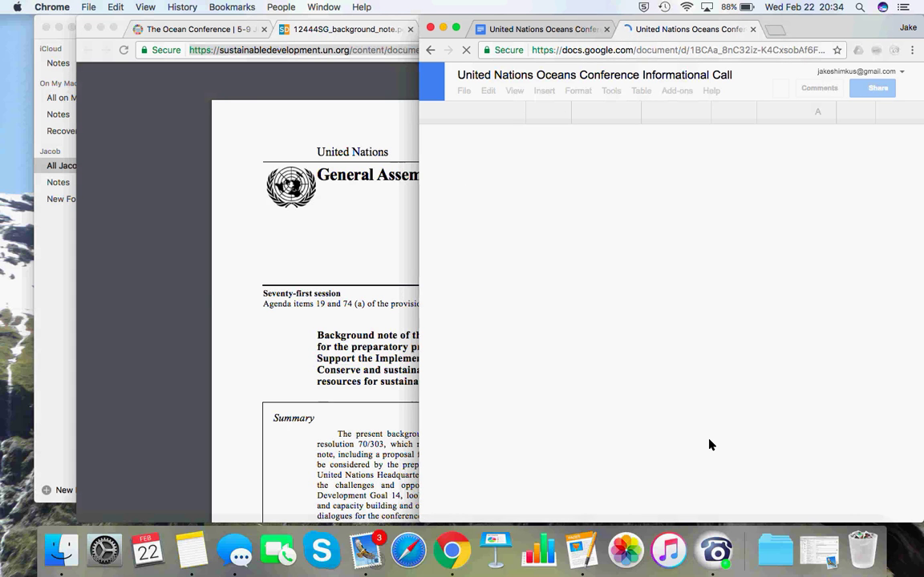
scroll(709, 444, "down", 2)
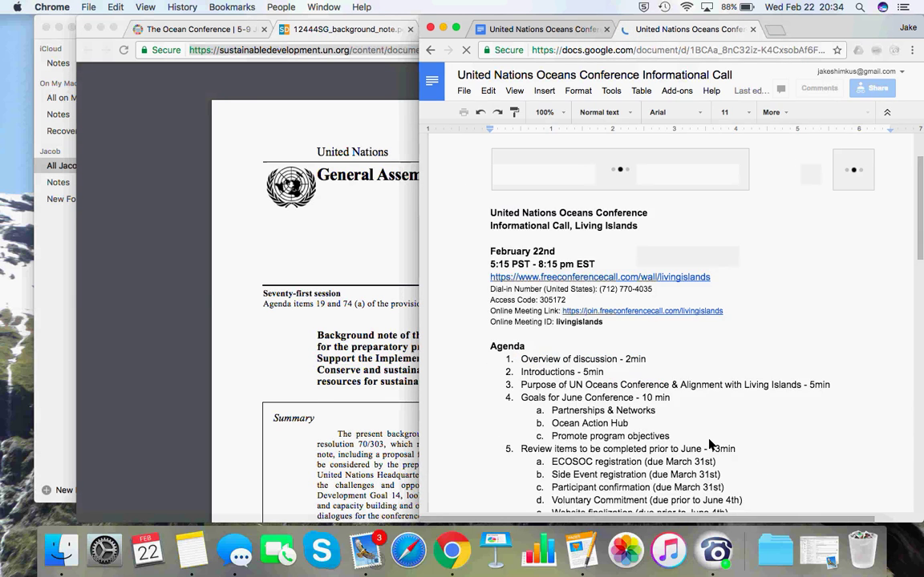
scroll(681, 443, "down", 7)
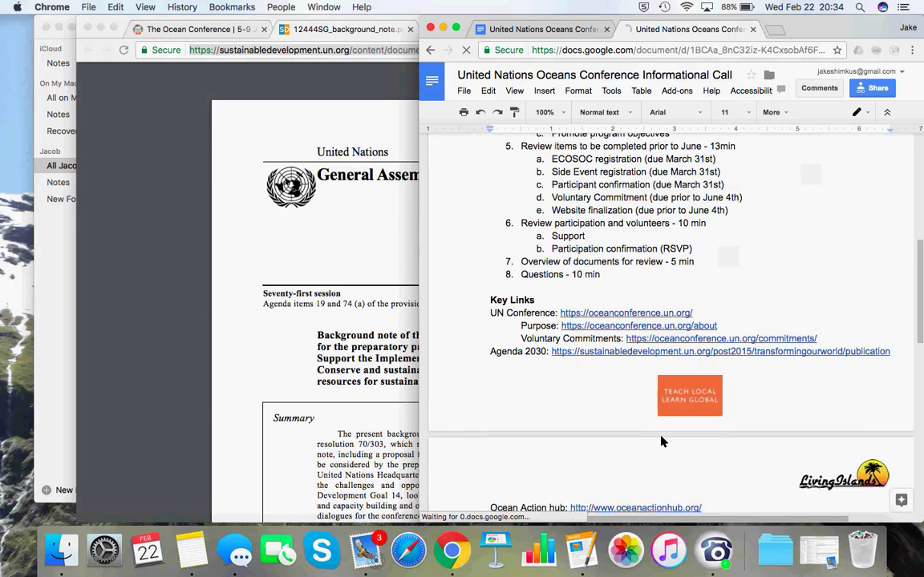
scroll(661, 441, "down", 1)
left_click(829, 314)
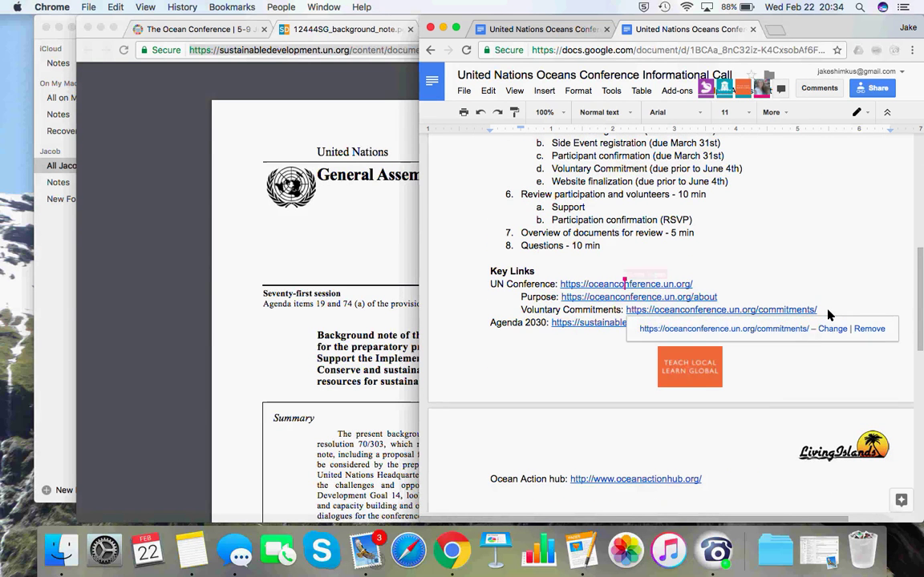
key("Return")
type("Backg")
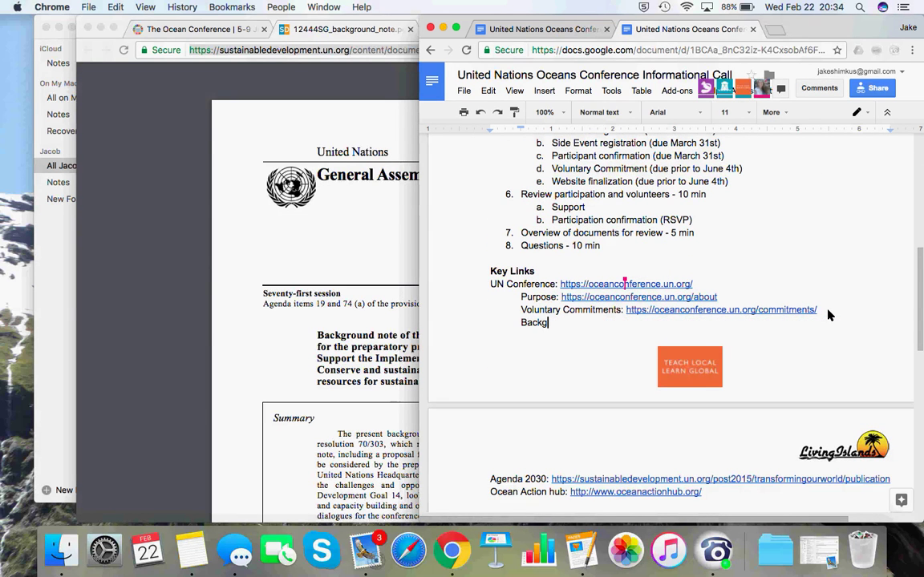
type("round Note: v")
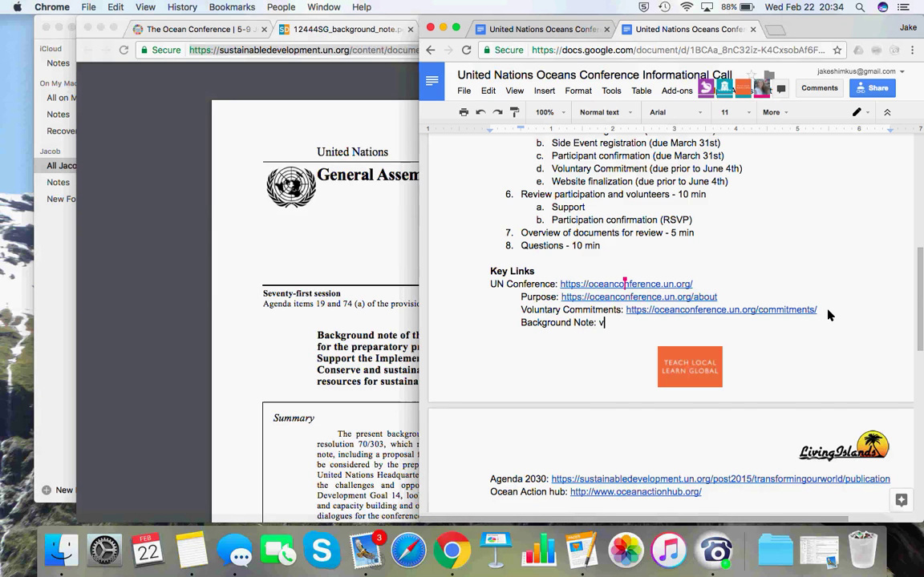
key("BackSpace")
key("super+v")
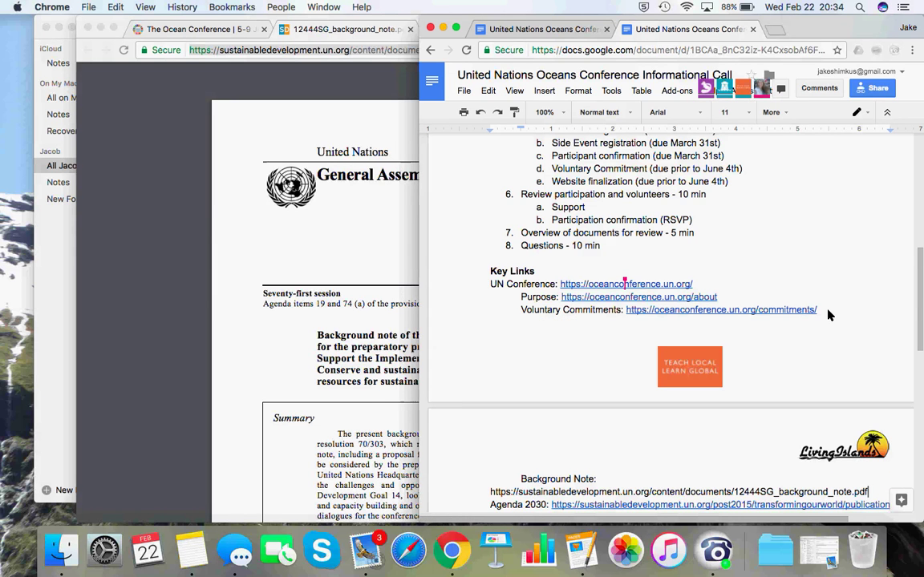
key("Return")
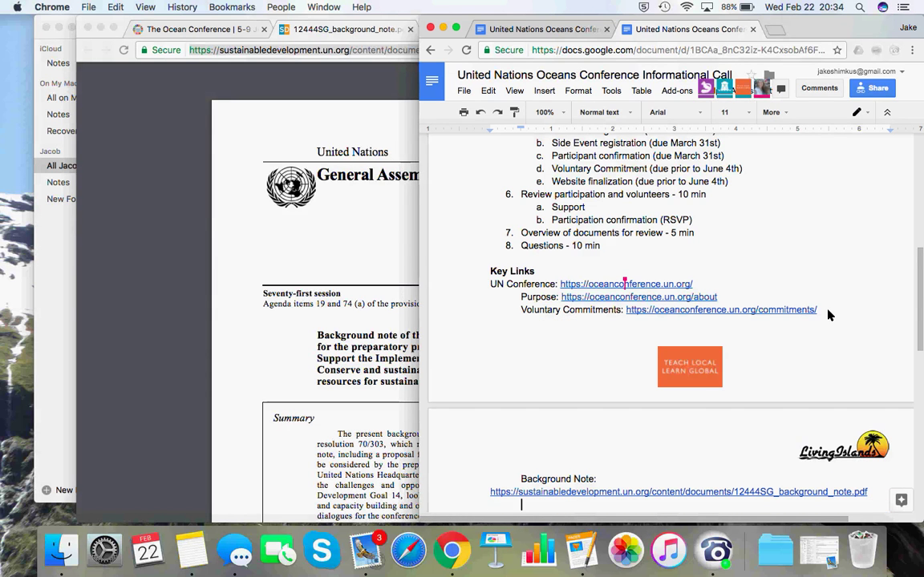
key("BackSpace")
- Keep the blank line above Agenda 2030 and move below the Ocean Action hub link
scroll(829, 316, "down", 5)
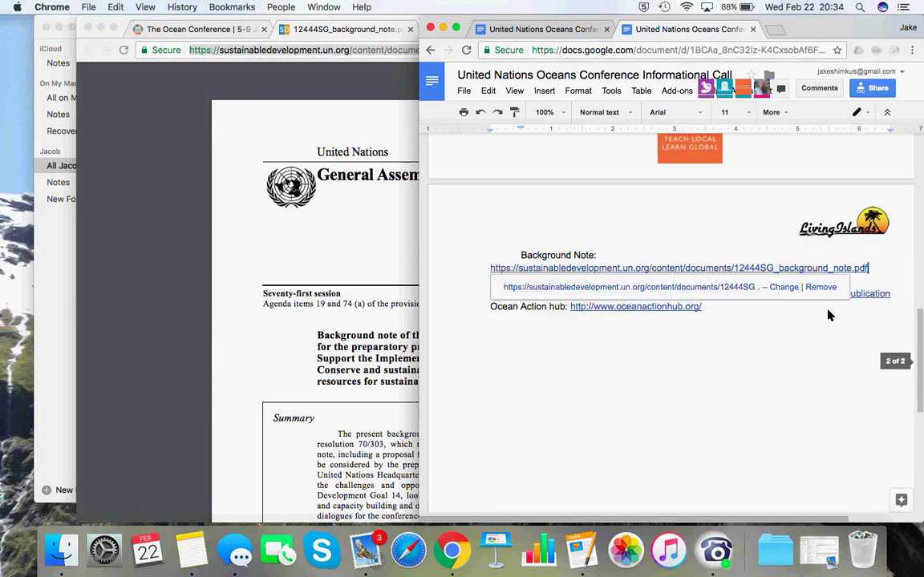
left_click(490, 309)
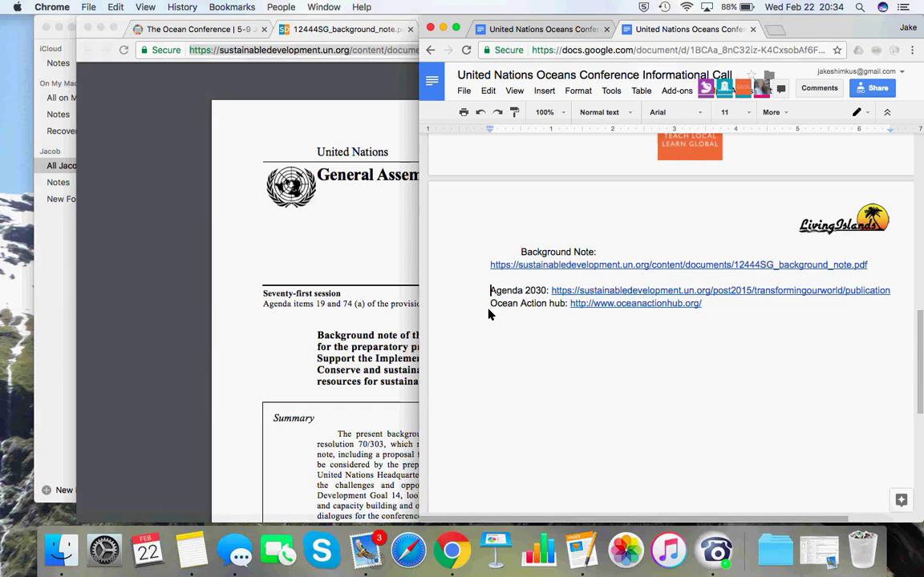
key("BackSpace")
key("Return")
left_click(553, 473)
- Move the background-note PDF window left so the agenda document sits beside it in front
left_click(281, 97)
left_click_drag(570, 30, 627, 16)
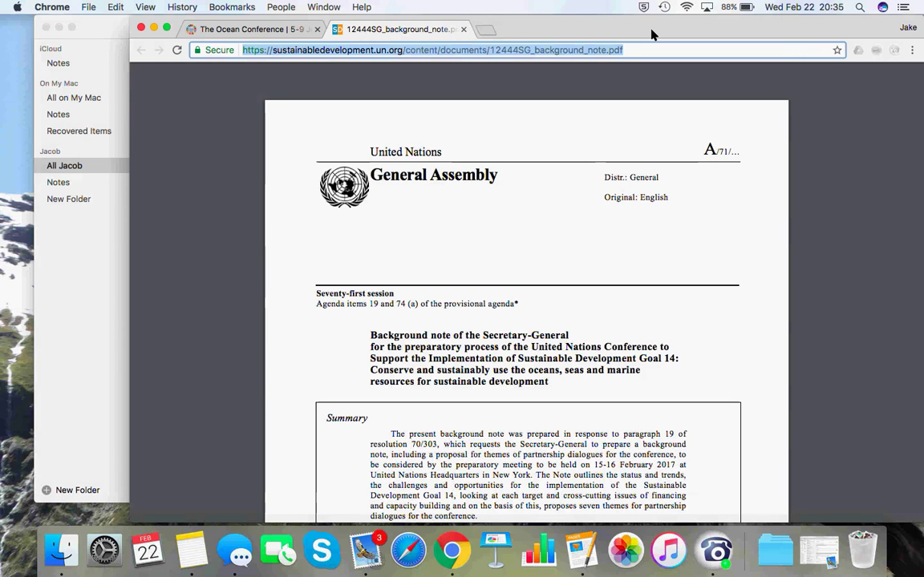
left_click_drag(651, 34, 412, 34)
left_click(706, 313)
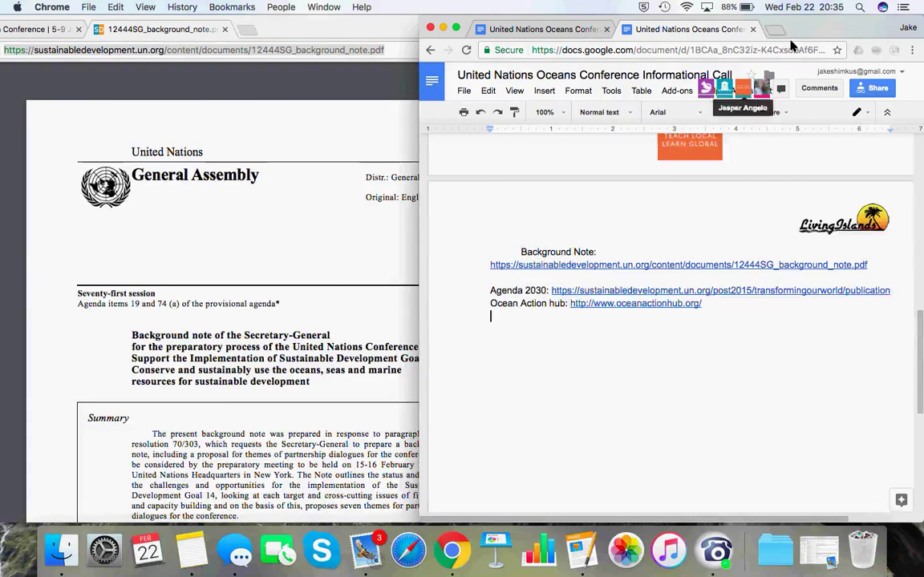
- Scroll through the agenda and show the Background Note link's address details
scroll(672, 288, "up", 3)
scroll(672, 288, "up", 7)
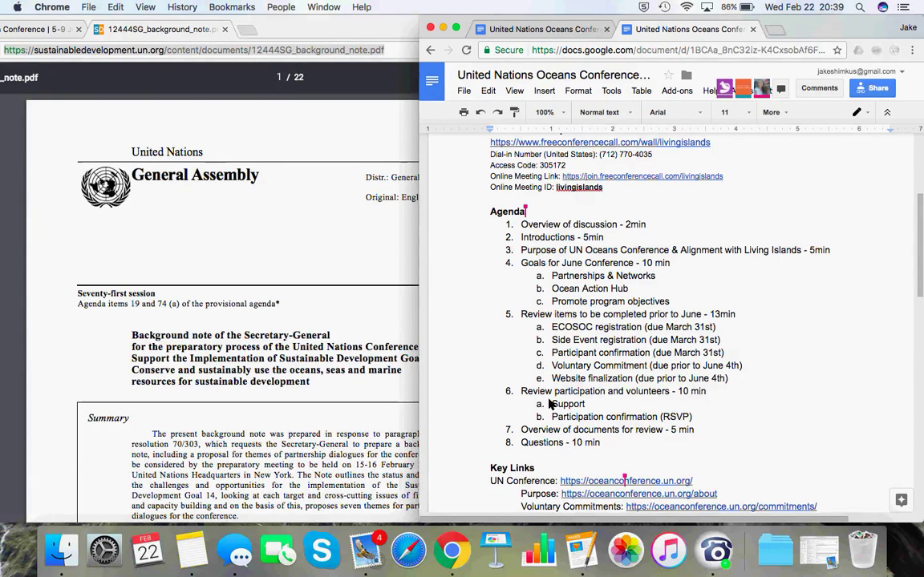
scroll(609, 497, "down", 5)
scroll(609, 516, "down", 2)
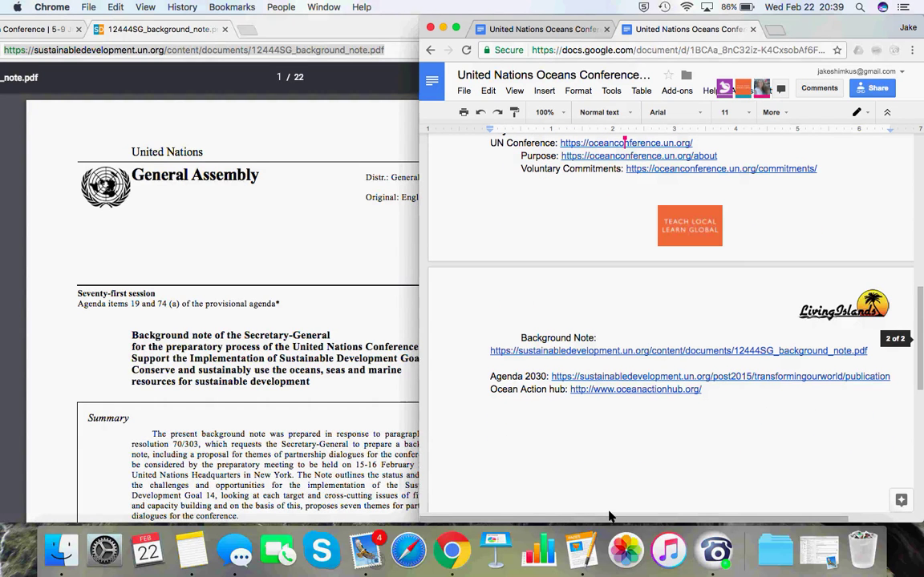
left_click(559, 352)
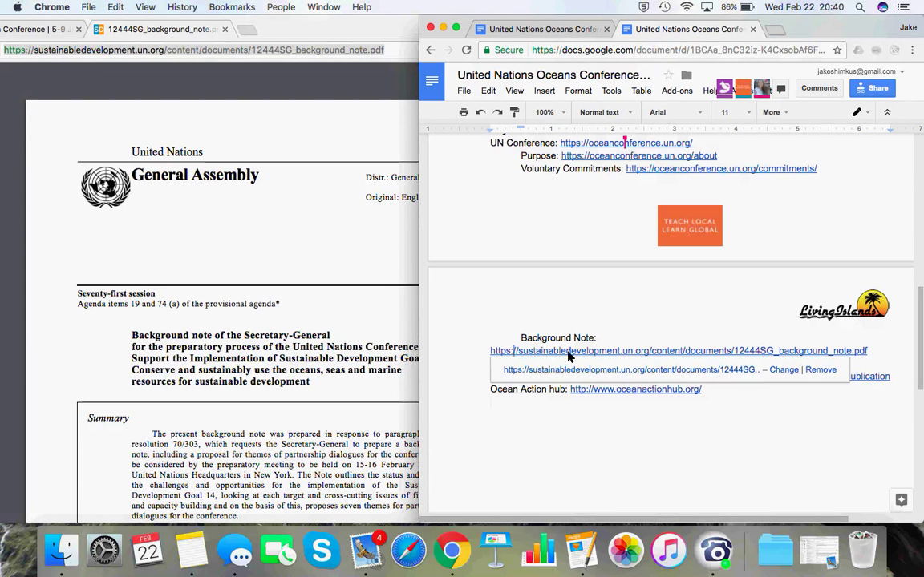
- Open the Background Note link's PDF in a new tab and read down to the page-21 Conclusions
left_click(680, 371)
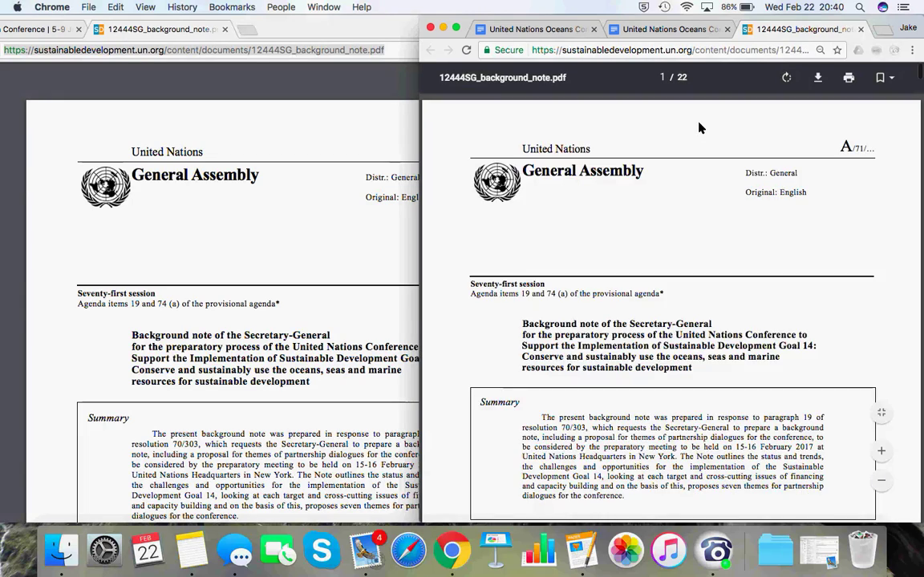
scroll(698, 127, "down", 10)
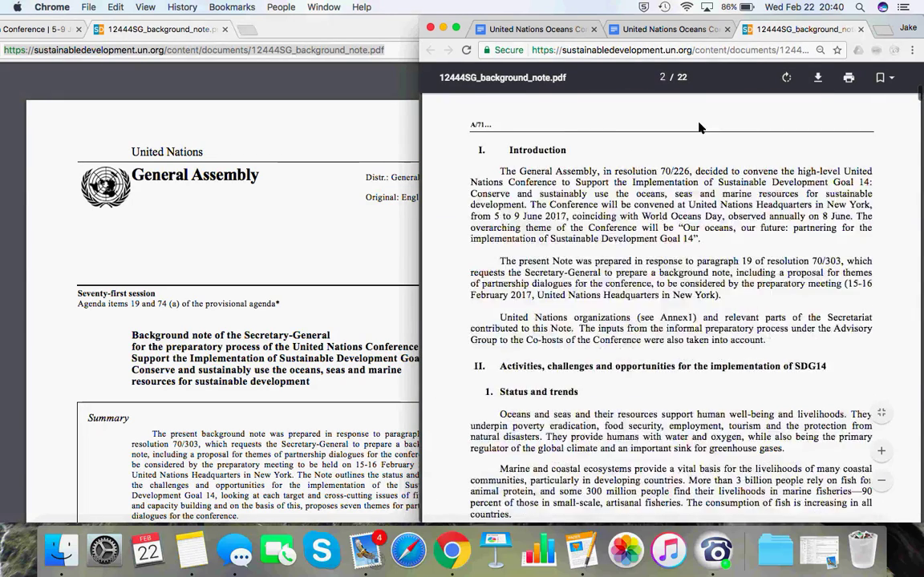
scroll(698, 127, "down", 20)
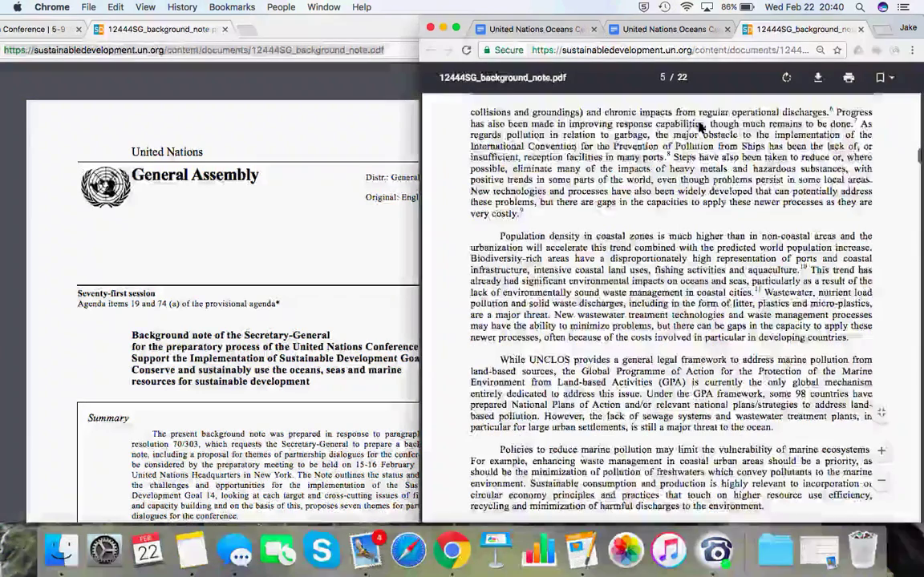
scroll(644, 483, "down", 20)
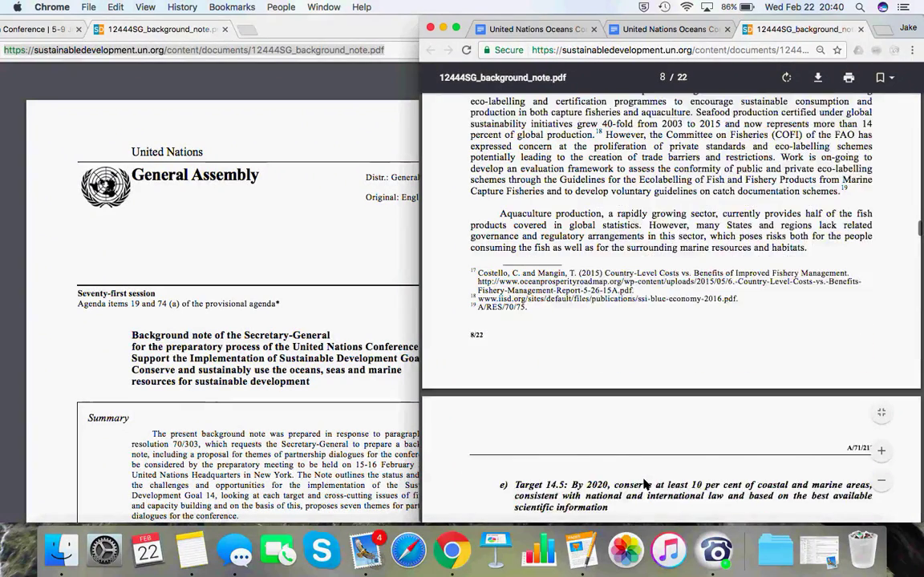
scroll(644, 483, "down", 5)
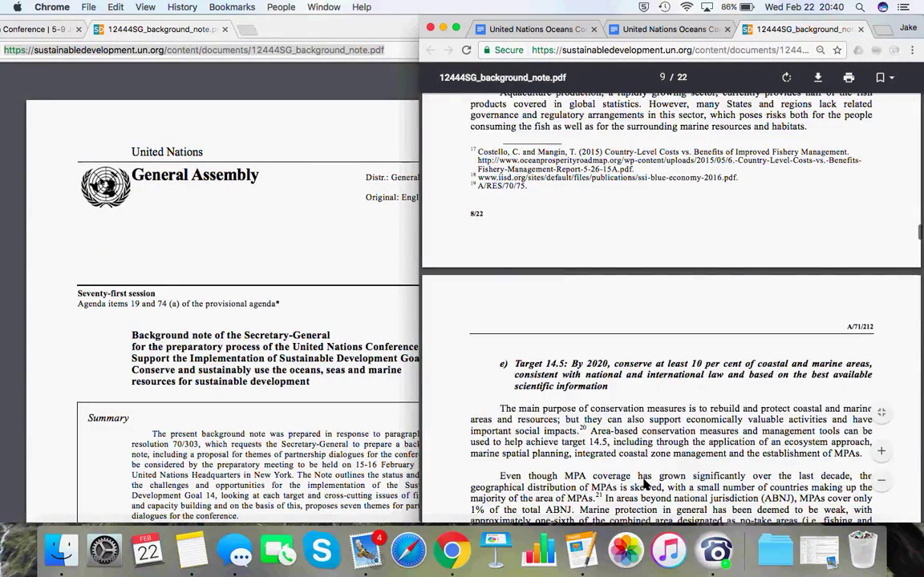
scroll(644, 483, "down", 10)
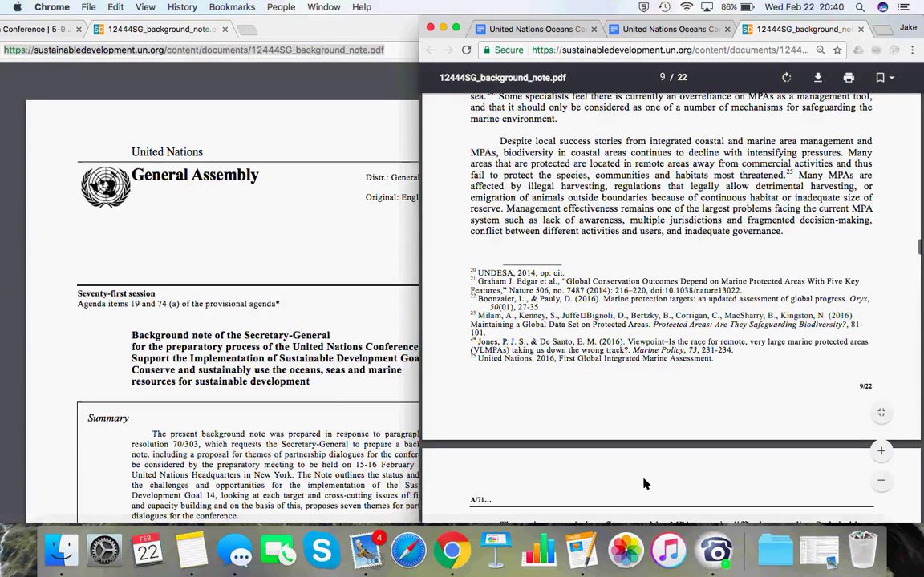
scroll(644, 484, "down", 15)
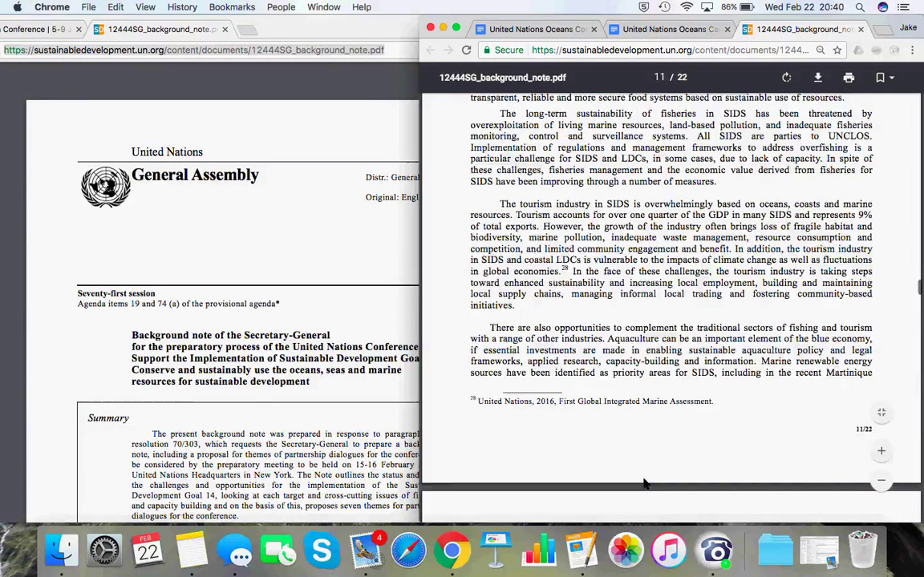
scroll(644, 483, "down", 20)
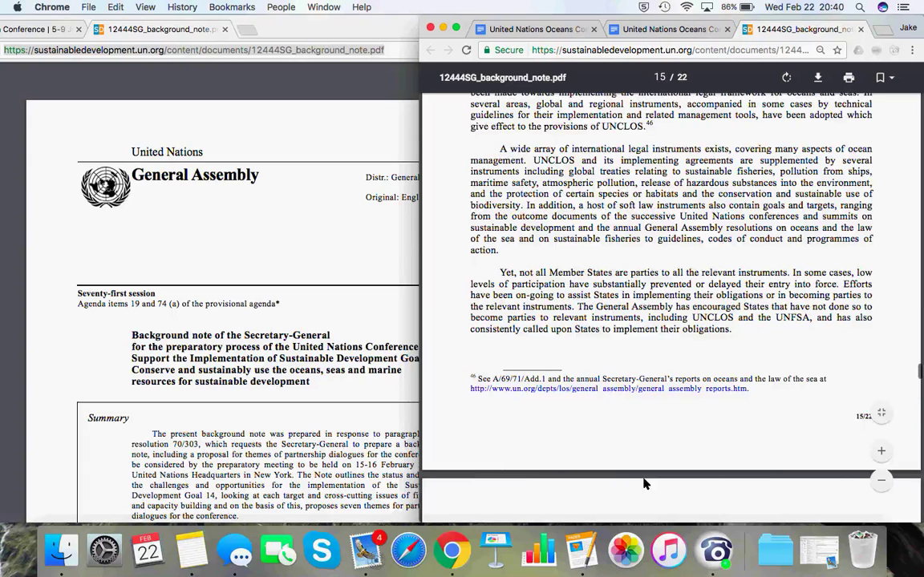
scroll(644, 484, "down", 12)
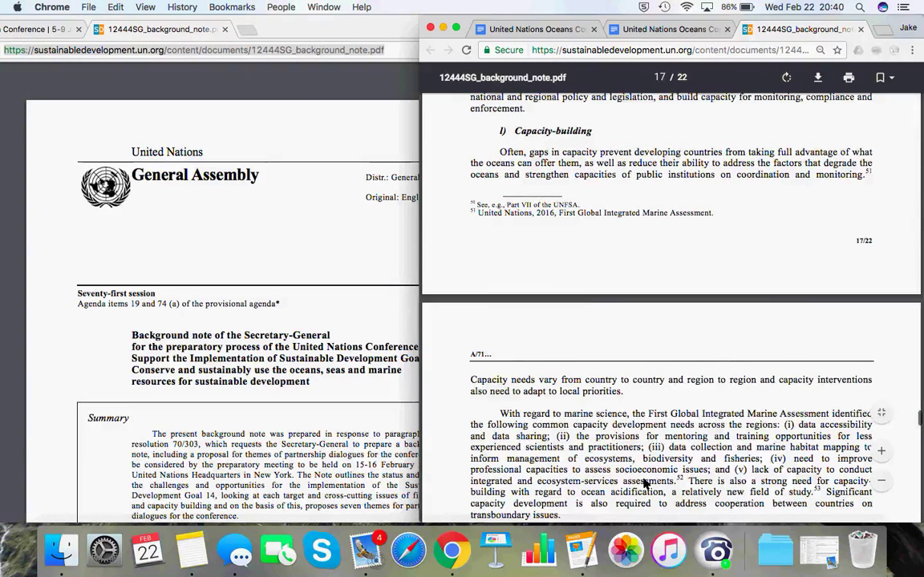
scroll(643, 483, "down", 4)
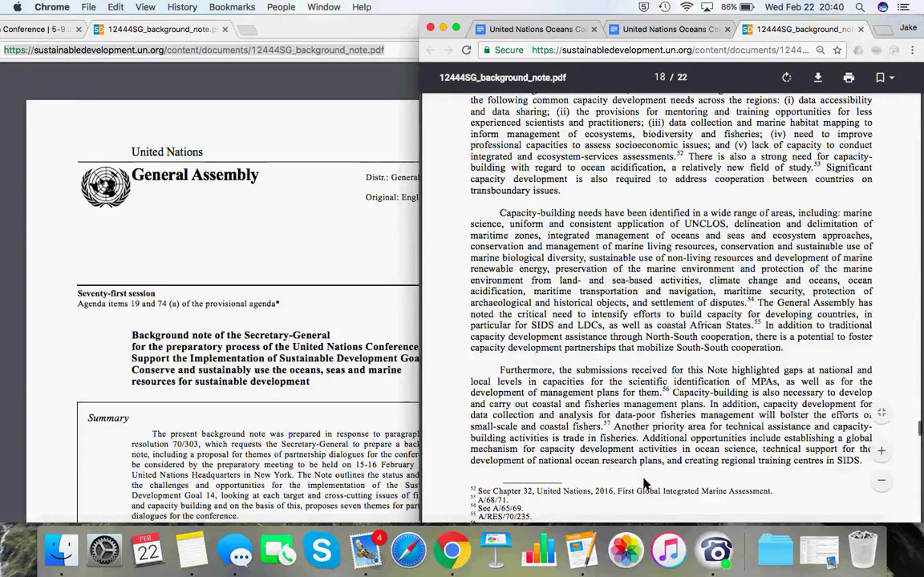
scroll(644, 483, "down", 12)
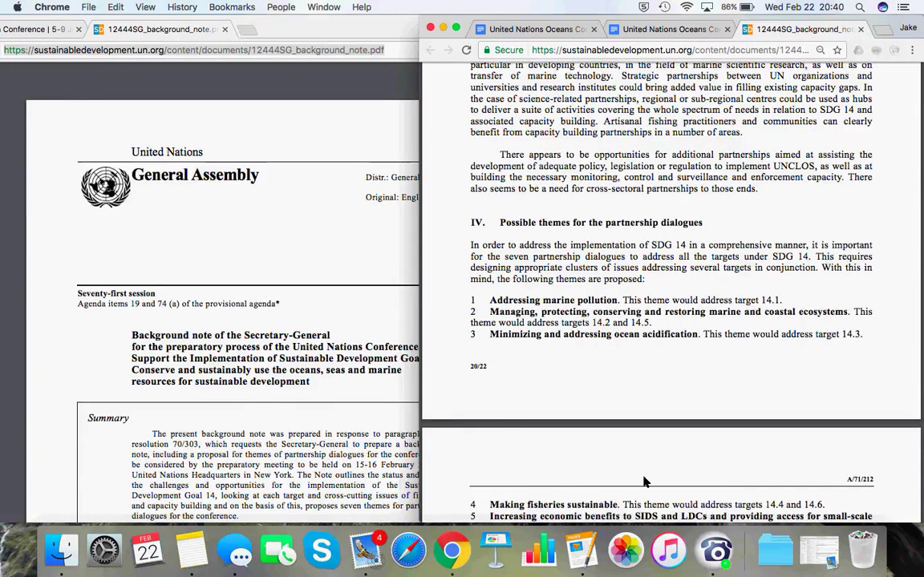
scroll(644, 481, "down", 2)
scroll(644, 481, "down", 2)
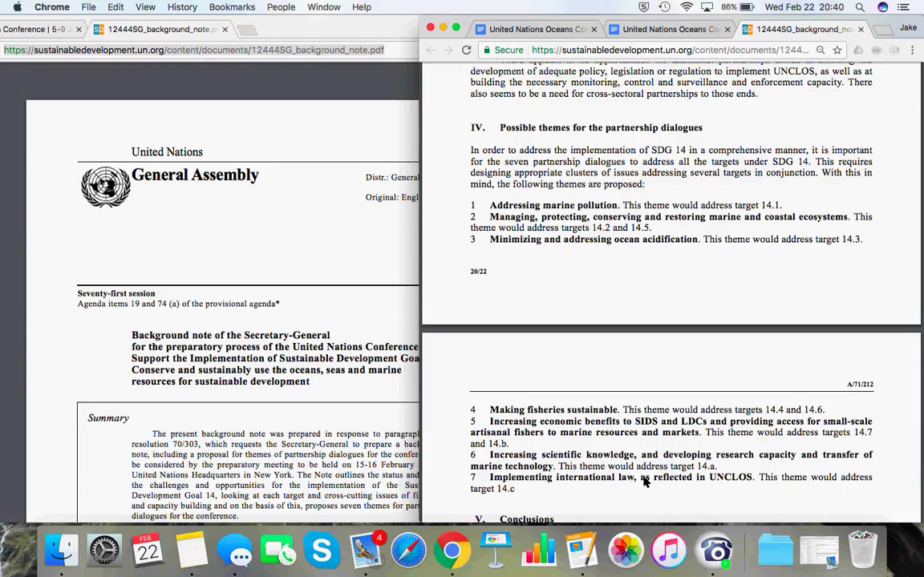
scroll(644, 481, "down", 3)
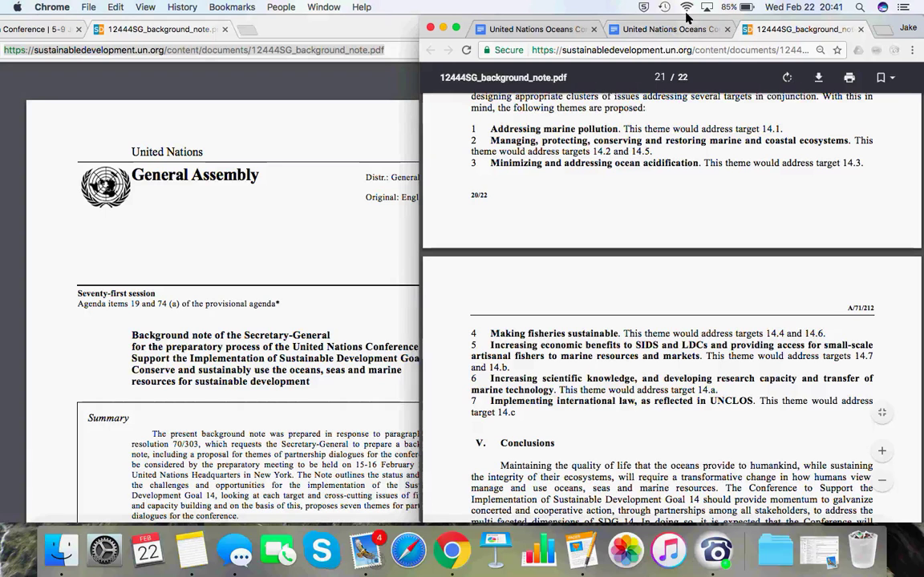
- Create a note listing 'op for displaying science', 'op for discussion of science', 'ops for display'
left_click(191, 551)
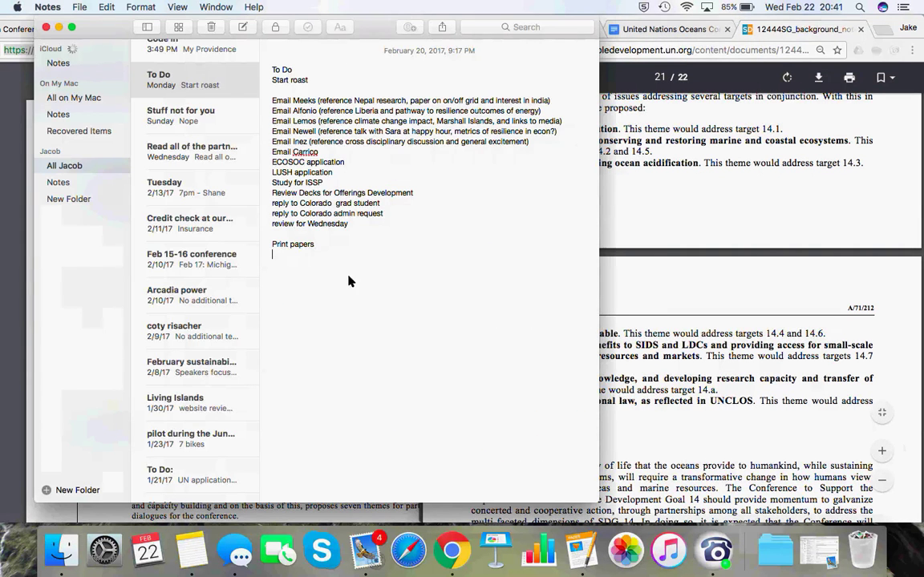
key("super+n")
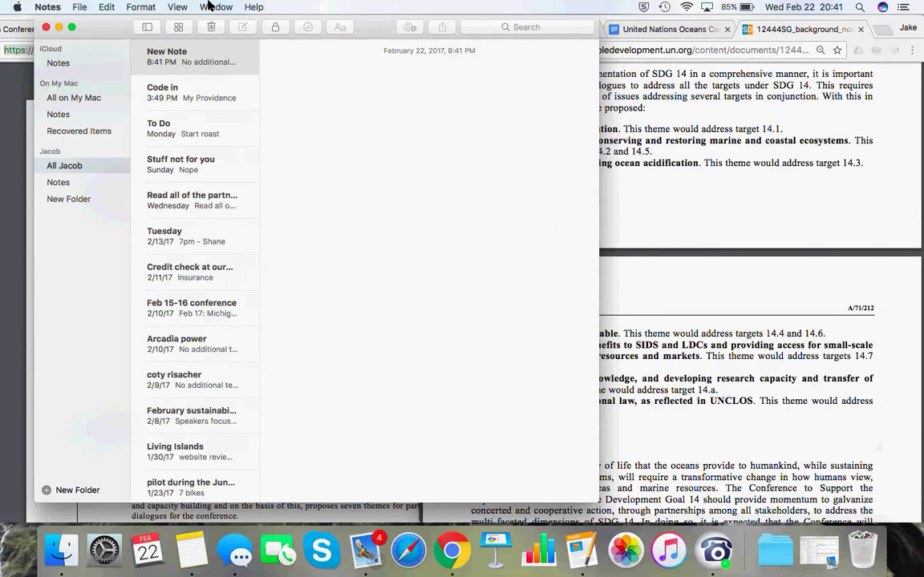
type("op for displaying science")
key("Return")
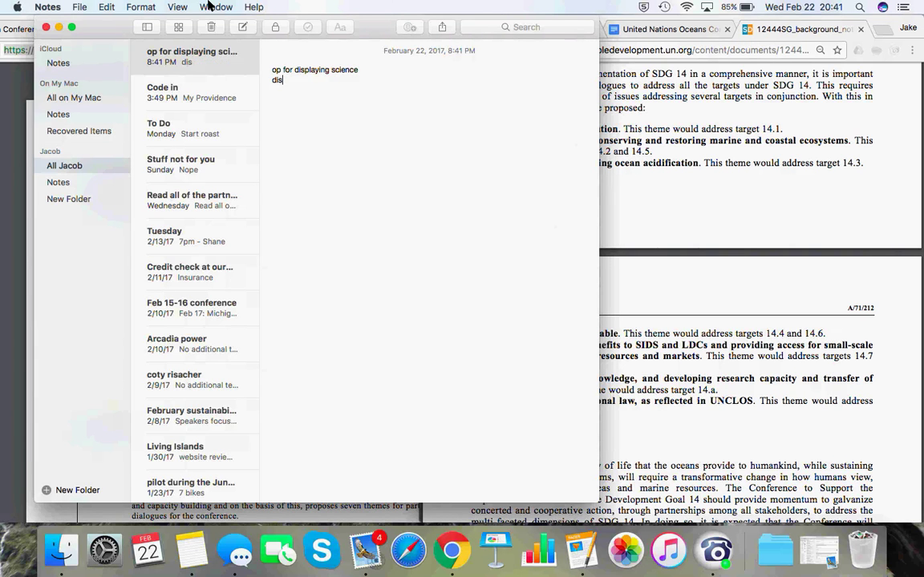
type("op for discussion of science")
key("Return")
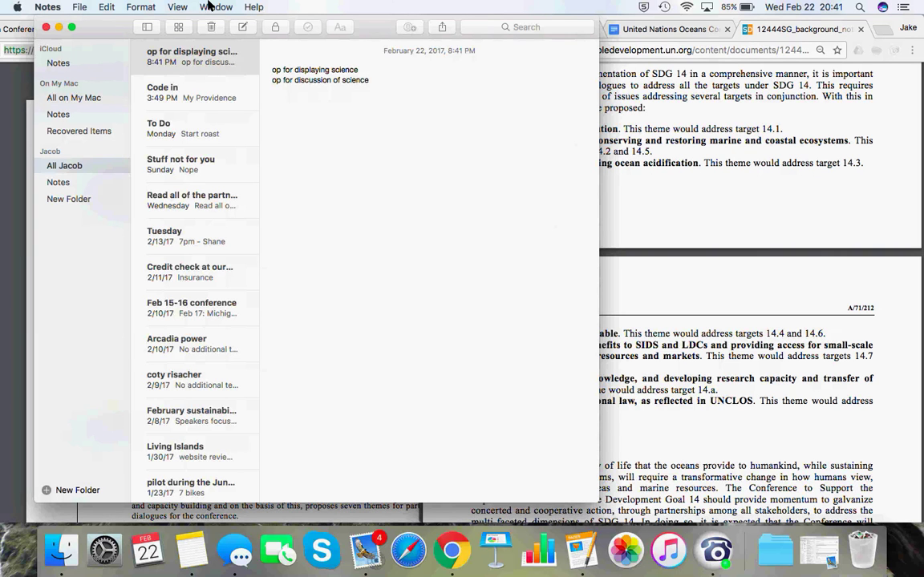
type("ops for display")
key("Return")
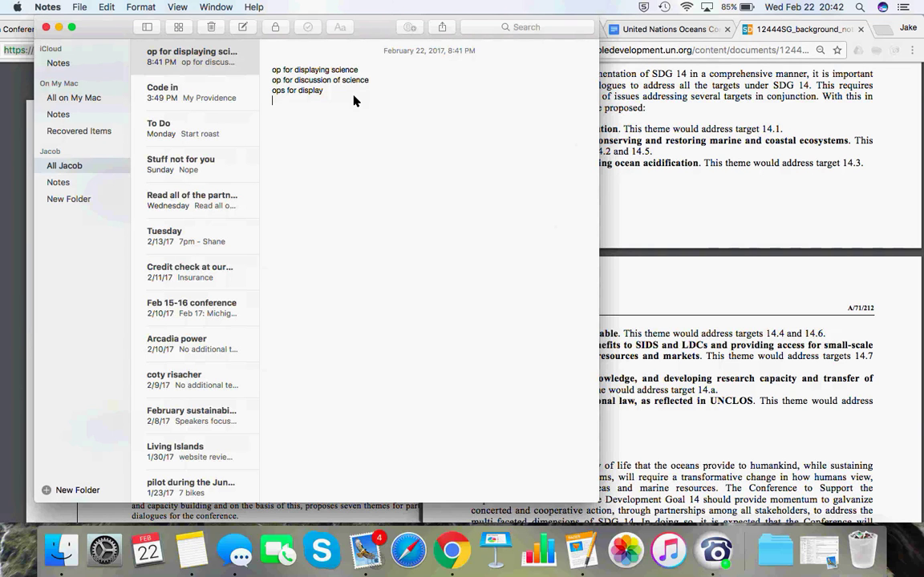
mouse_move(652, 181)
- Return to the agenda document and scroll up to the dial-in details and eight-item Agenda
left_click(678, 32)
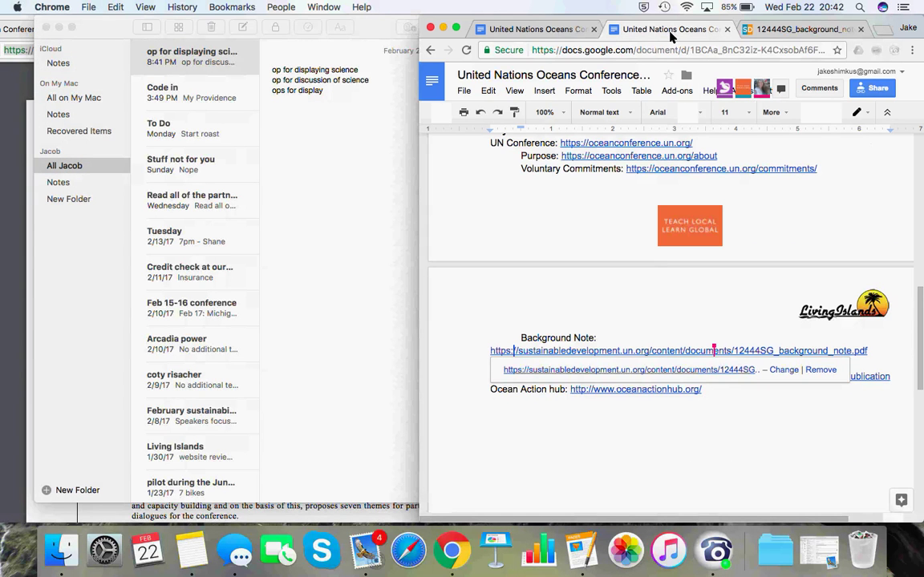
scroll(588, 220, "up", 7)
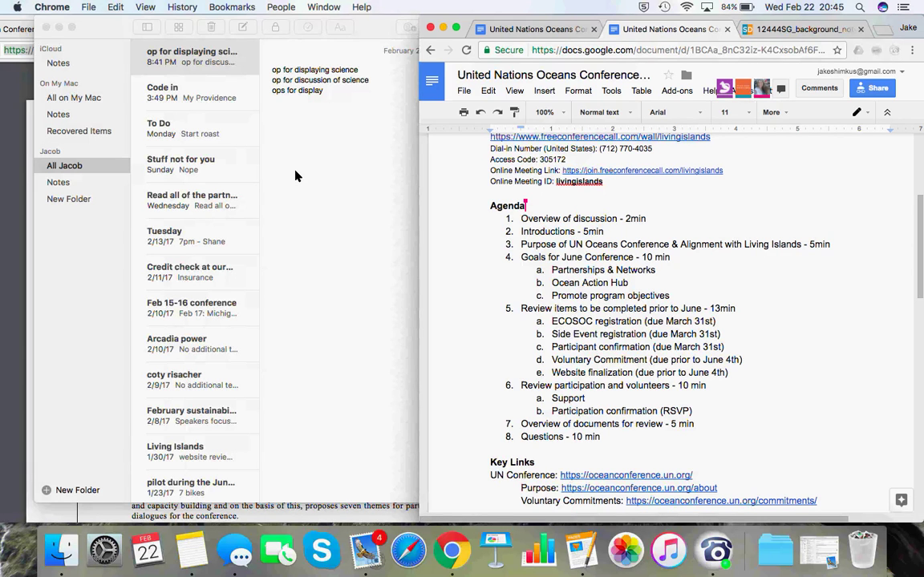
- Log the first three attendees' responses: 'would like op, taking off work', a blank, and 'yes'
left_click(295, 176)
key("Return")
type("Ald")
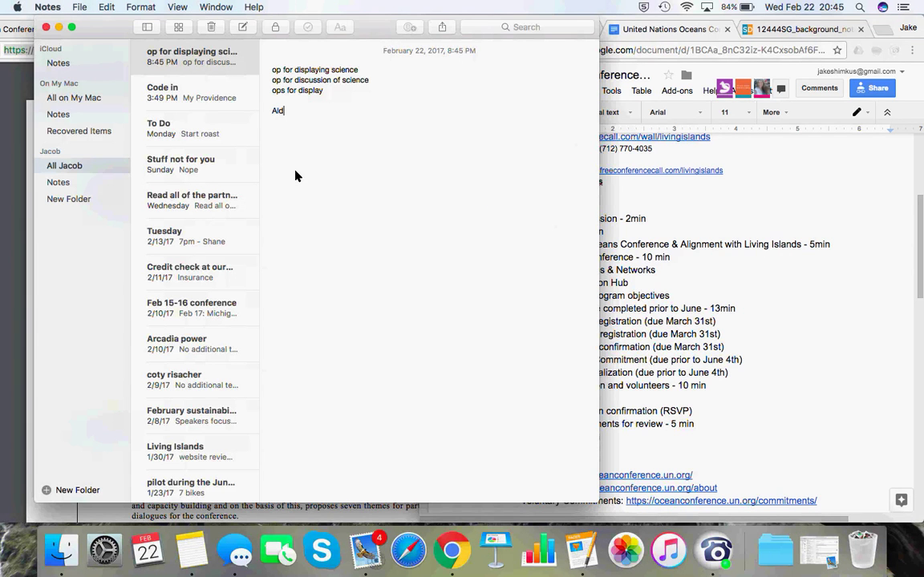
type("en -")
type("would like op, taking of")
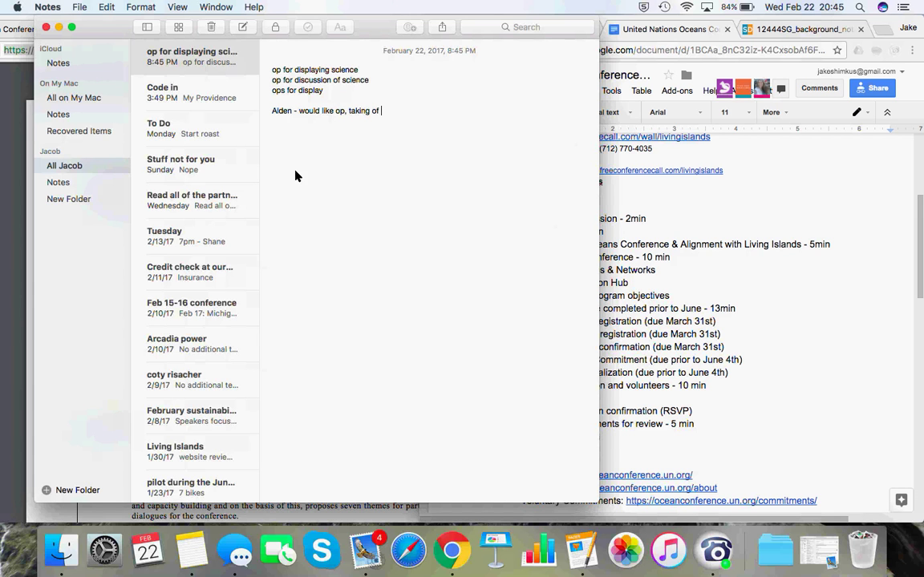
type("f work")
key("Return")
type("Brian -")
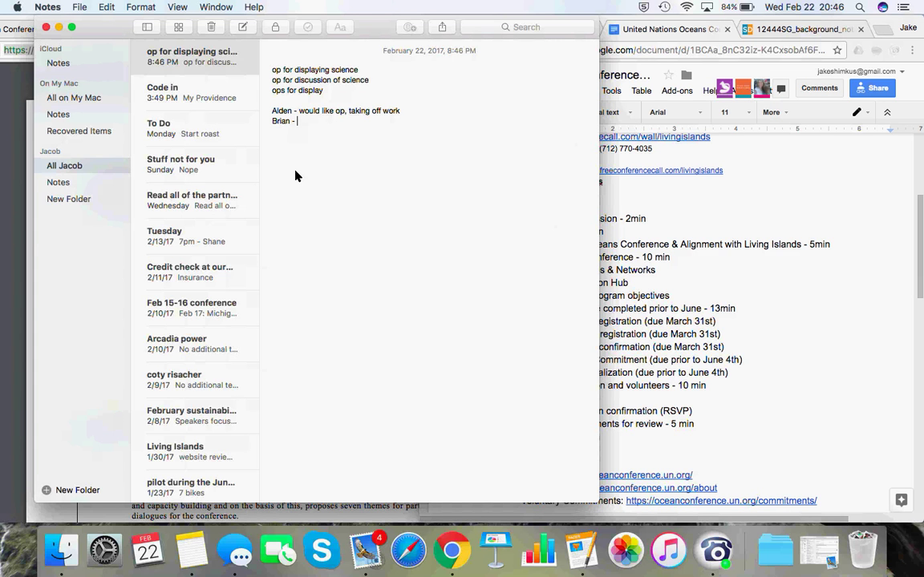
type("Jesper - yes")
key("Return")
- Add two more attendee entries, one reading 'with research on follow up', plus an empty line below the second entry
type("Kei")
key("BackSpace")
key("BackSpace")
type("iann")
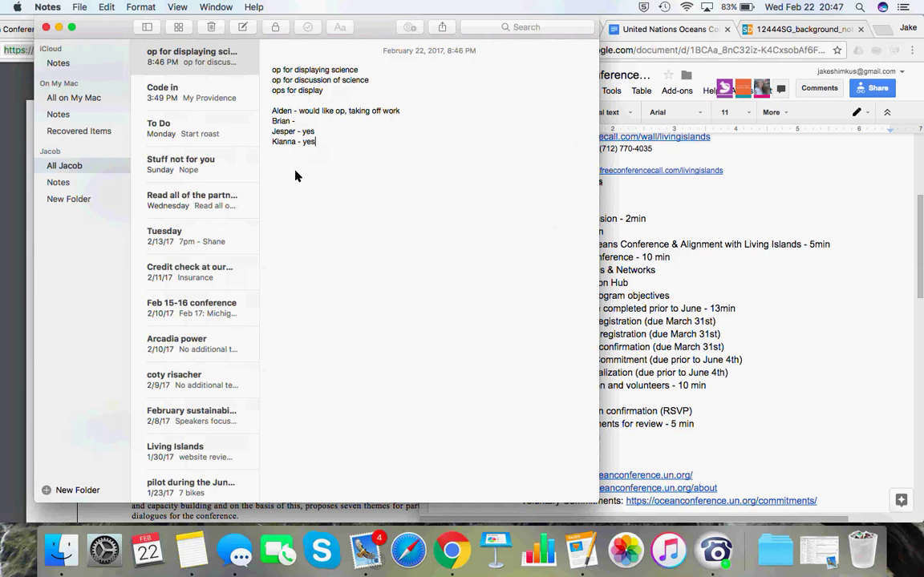
key("Return")
type("James -")
type("with")
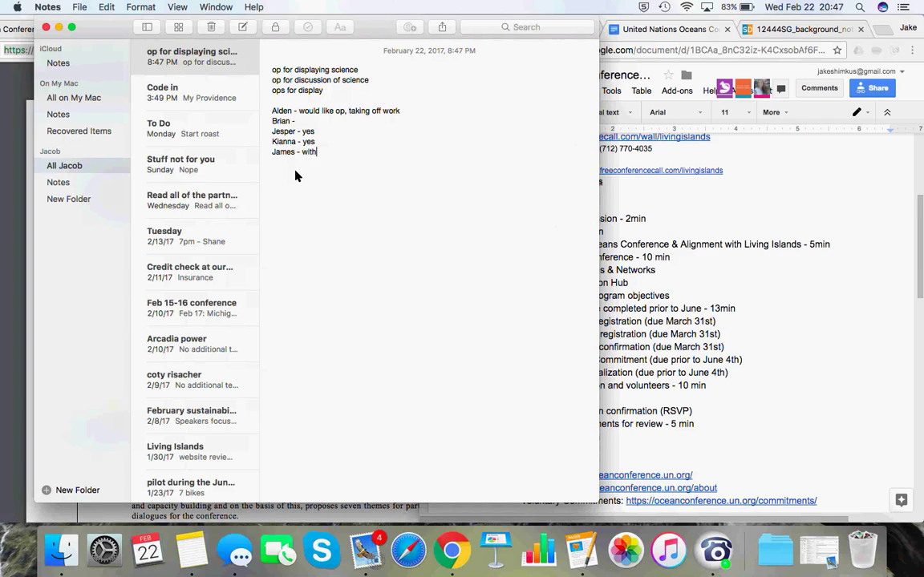
type(" research on")
type("follow up")
key("Up")
key("Up")
key("Up")
key("Return")
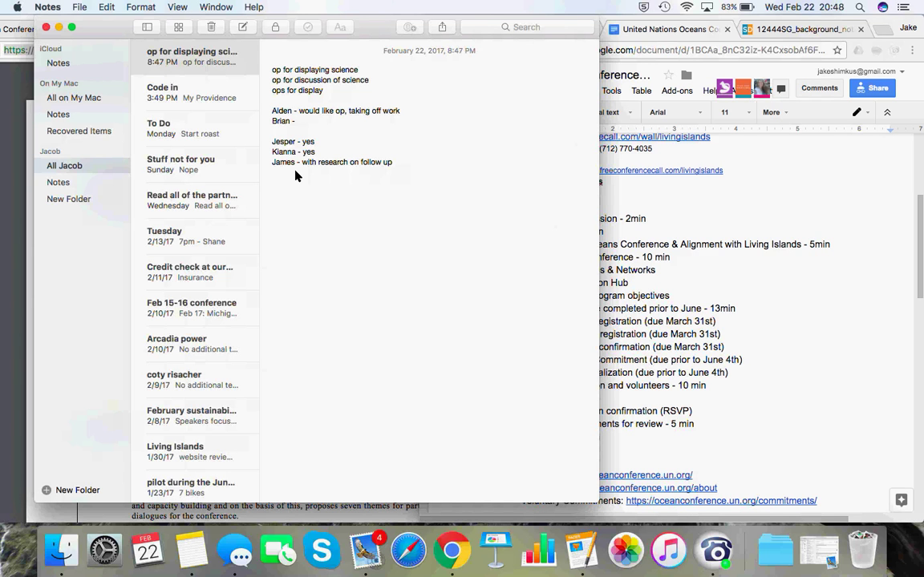
- Record one attendee as 'can't commit just yet, however will make data available' and fill the blank entry with 'don't know'
type("Andy - can't commit")
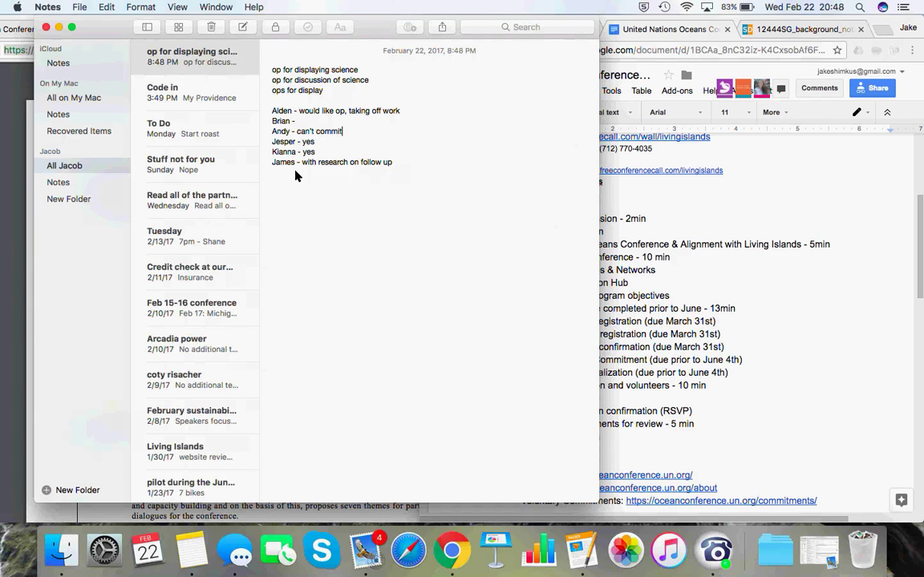
type(" just yet,")
type("however will make data available")
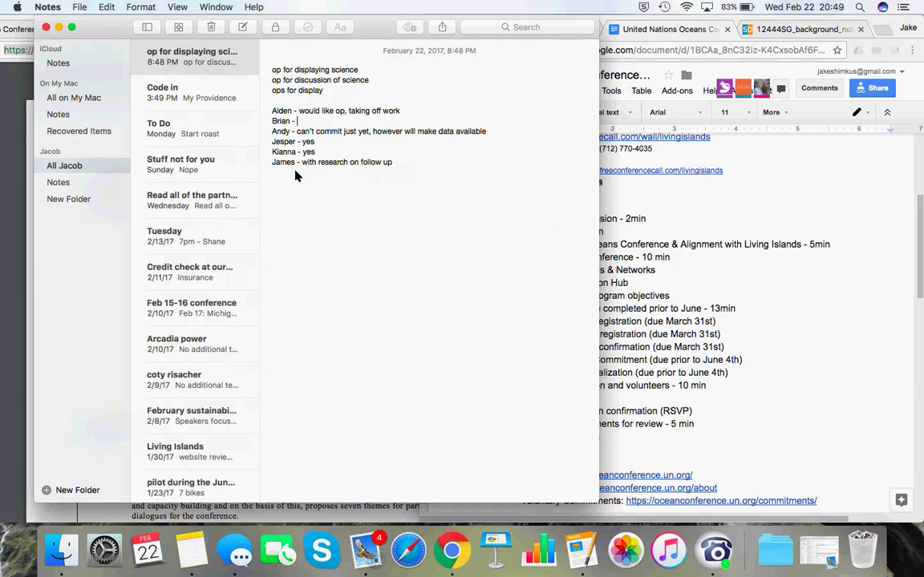
type("don't know")
- Bring the agenda document forward and switch the other Chrome window to the Ocean Conference website
left_click(782, 234)
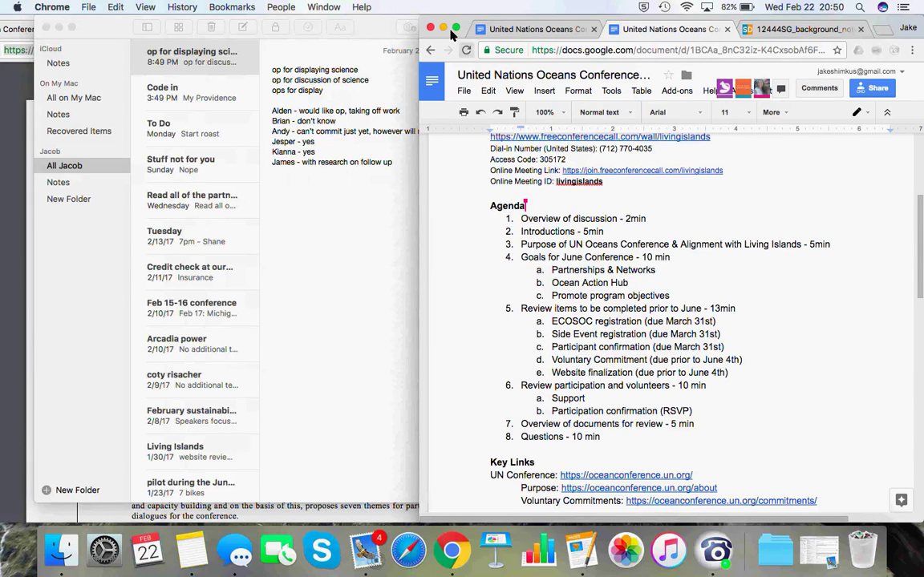
left_click(4, 128)
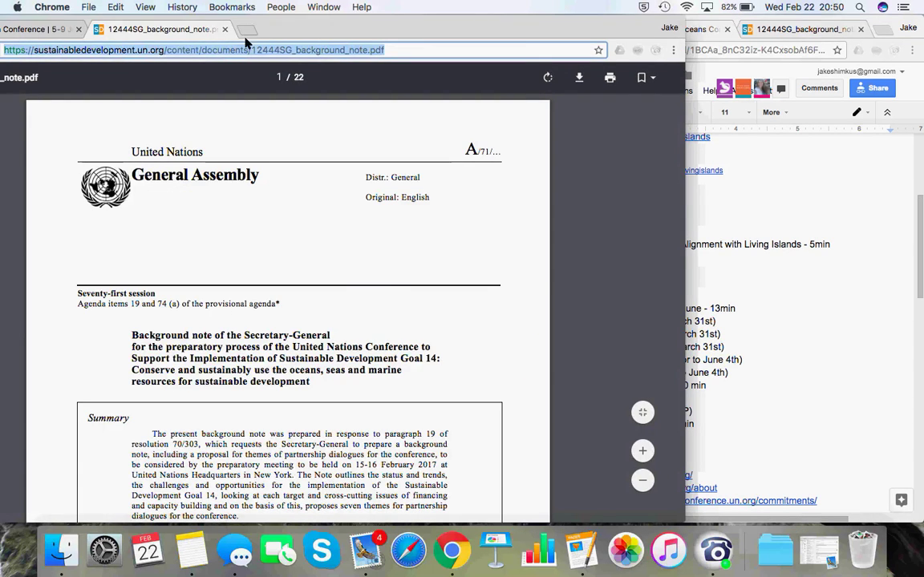
left_click(44, 30)
- Arrange the windows so the Google Docs agenda sits on top of the Ocean Conference website
left_click(675, 227)
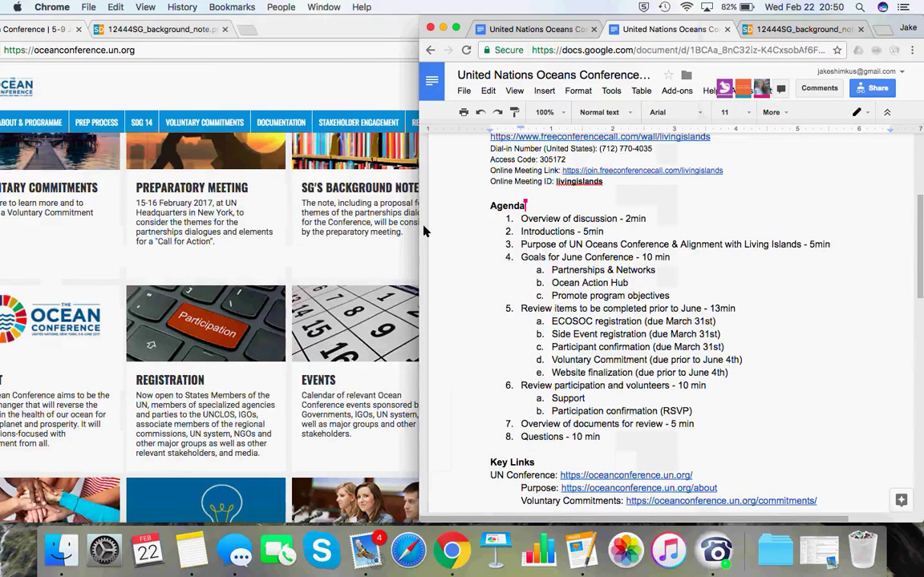
key("ctrl+Up")
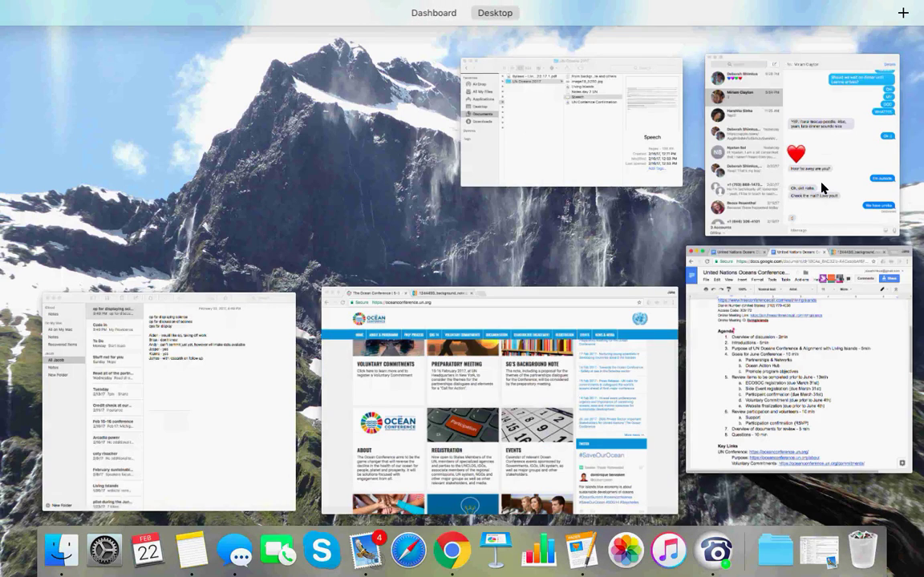
left_click(361, 465)
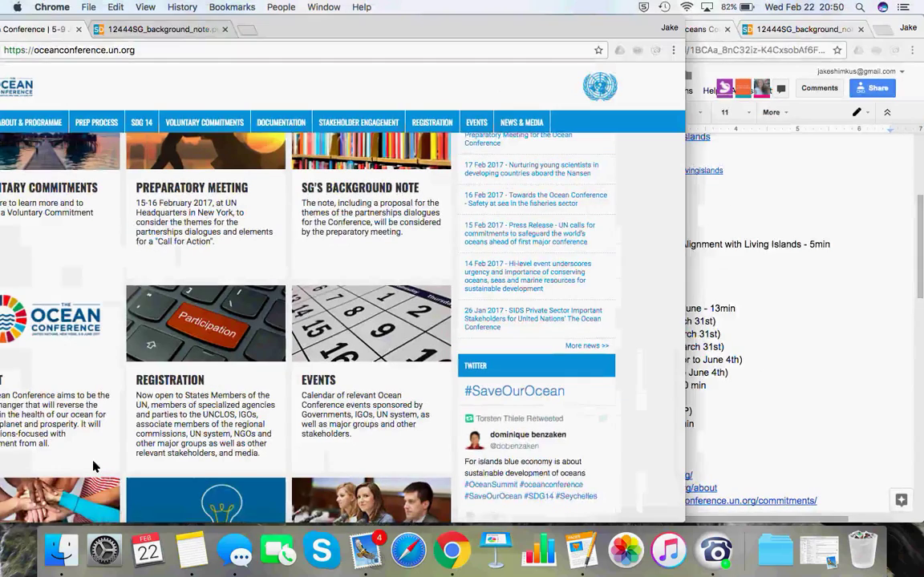
left_click(790, 371)
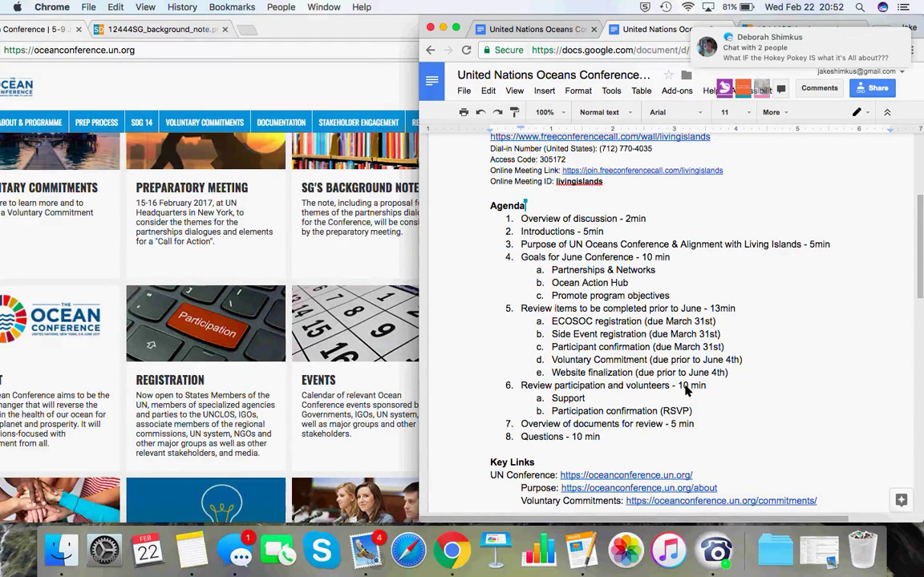
- Replace the attendee response lines with 'follow up with all on thank you letter' and 'post link to the speech'
left_click(191, 550)
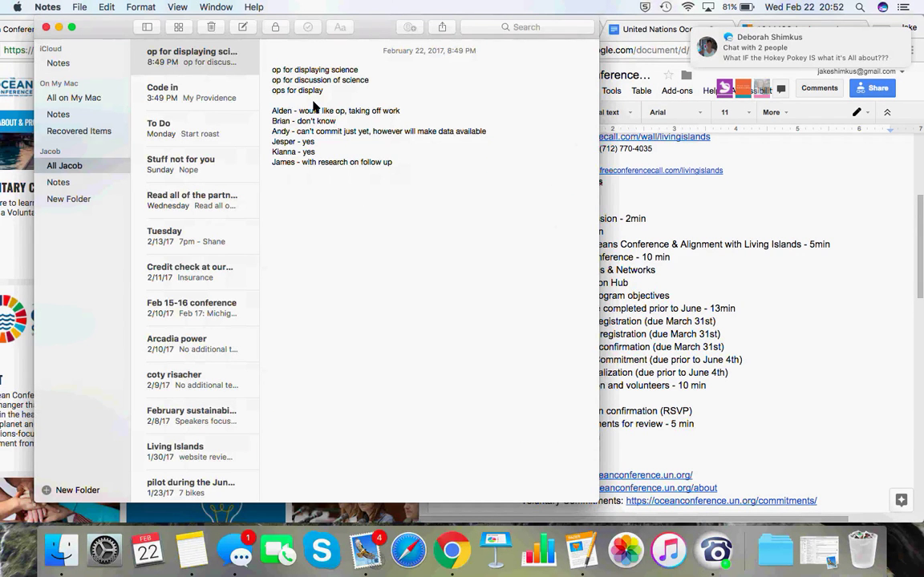
left_click_drag(273, 106, 384, 210)
type("fo")
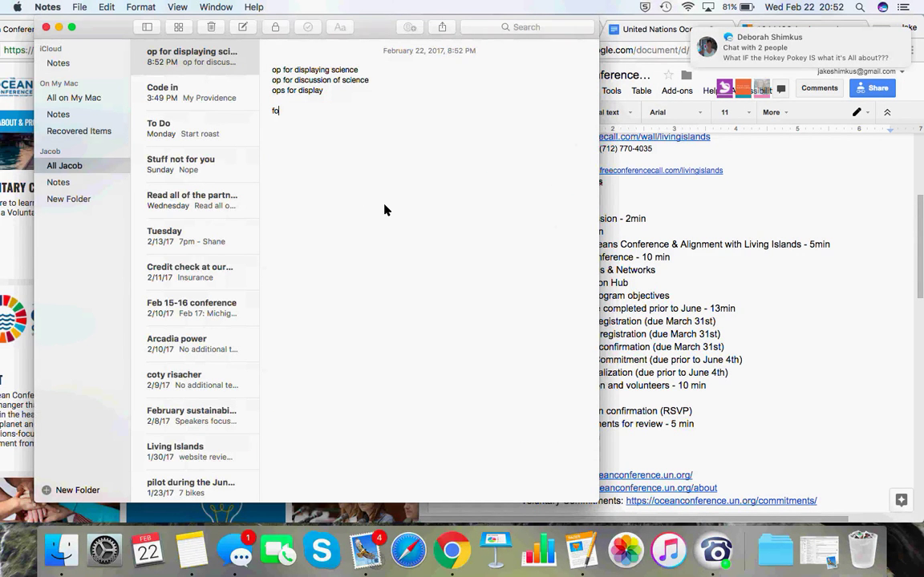
type("llow up with all on")
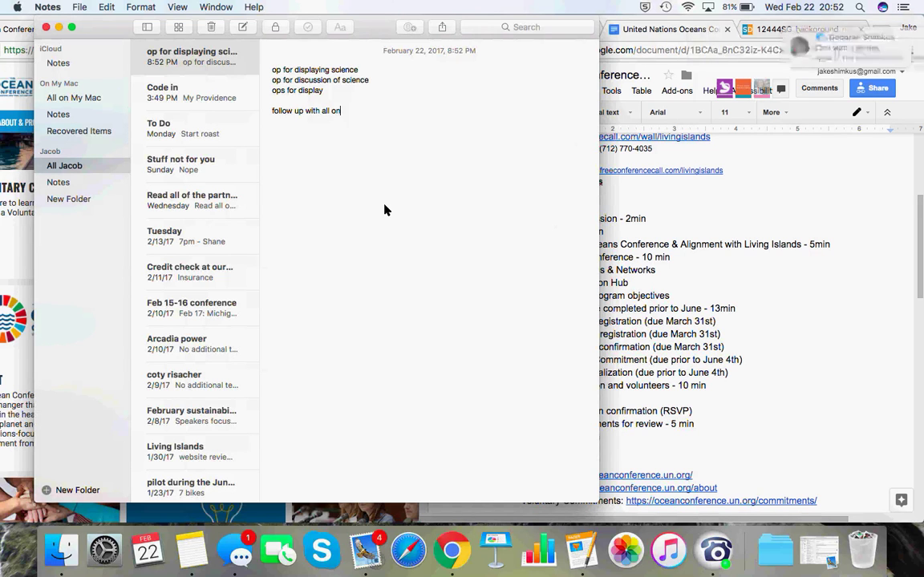
type(" thank you letter")
key("Return")
type("post link to the speech")
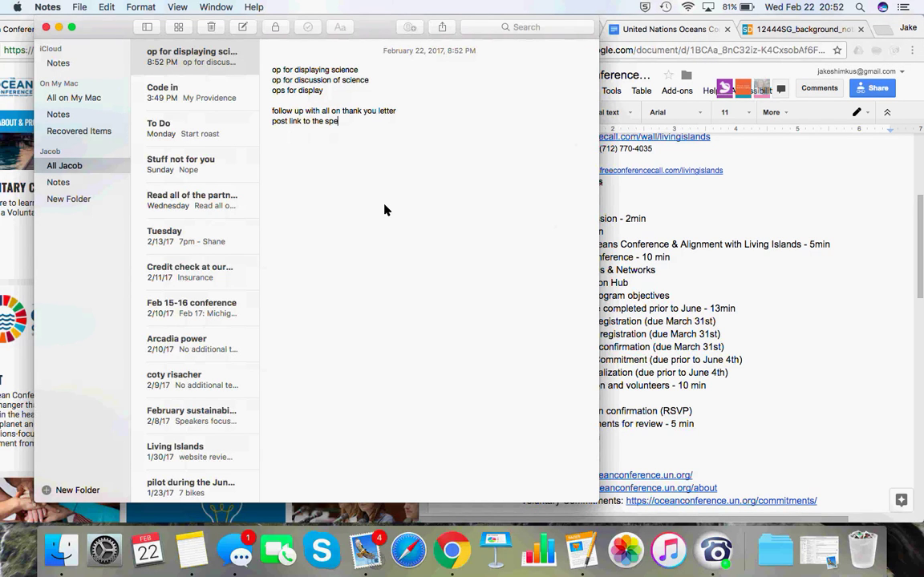
key("Return")
- Bring the Ocean Conference website forward, move it aside, and browse its home page
left_click(23, 27)
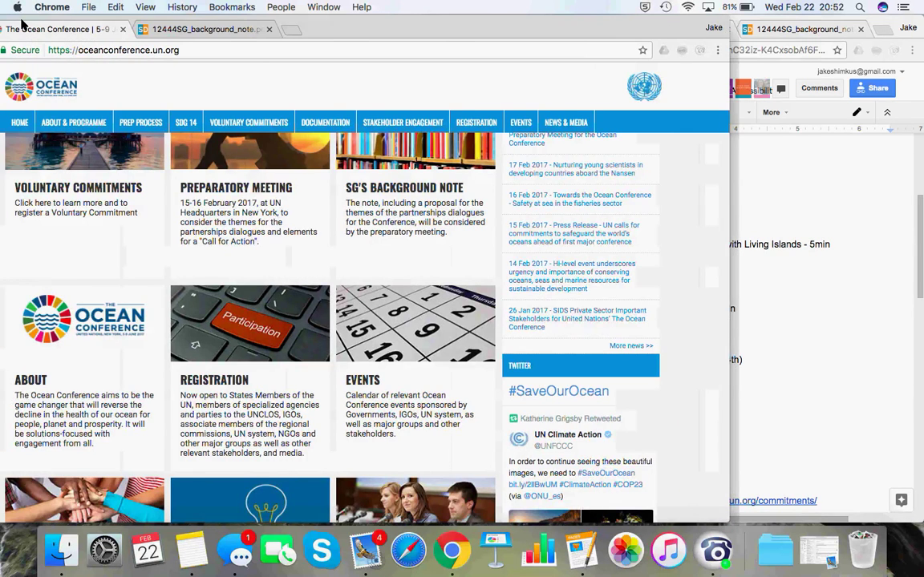
left_click_drag(22, 26, 376, 26)
scroll(508, 343, "down", 5)
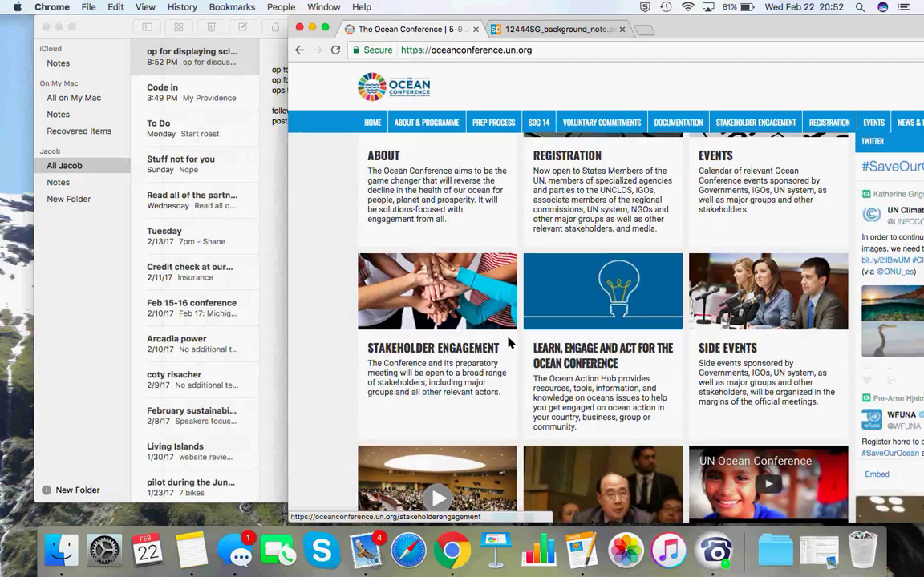
scroll(508, 344, "down", 3)
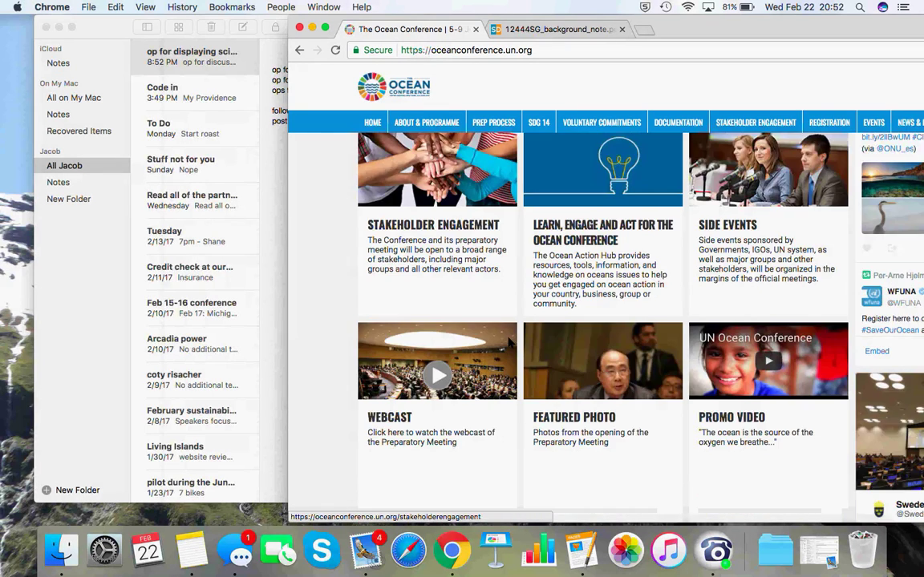
scroll(508, 343, "up", 3)
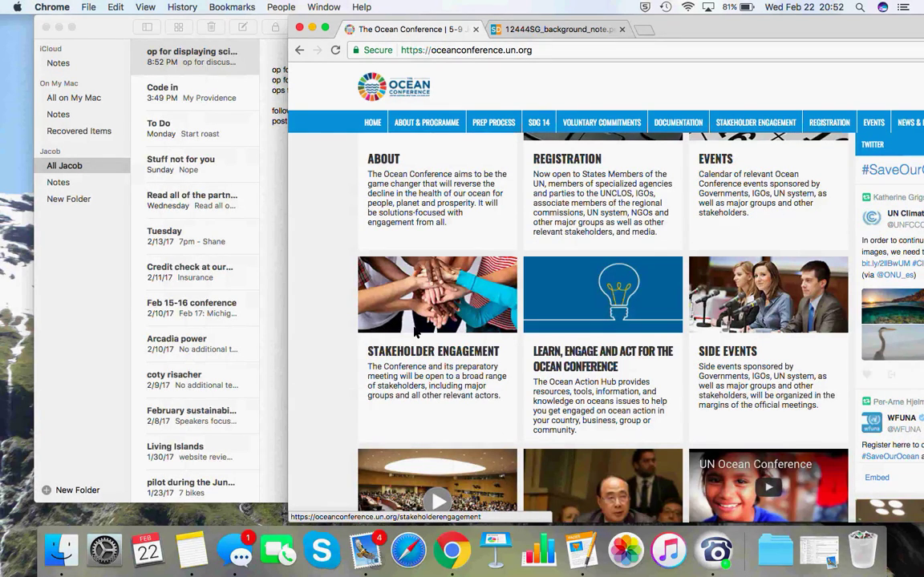
- Open the Events calendar and scroll down to the Other Related Events section
left_click(746, 174)
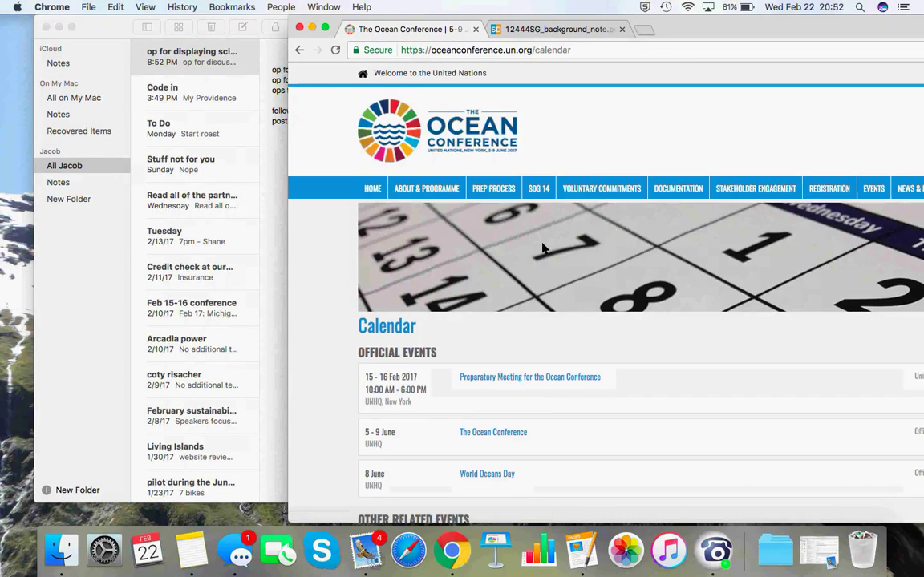
scroll(542, 249, "down", 6)
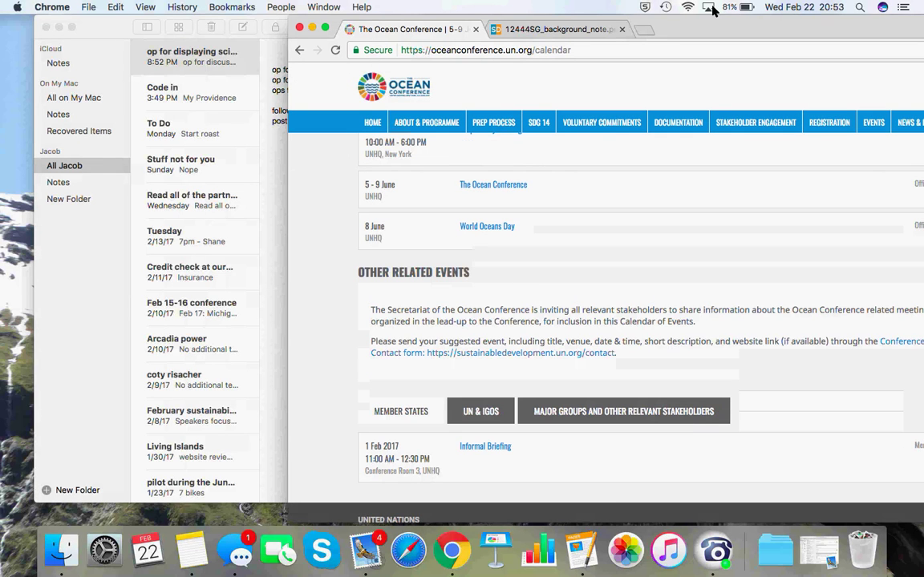
left_click_drag(741, 26, 588, 27)
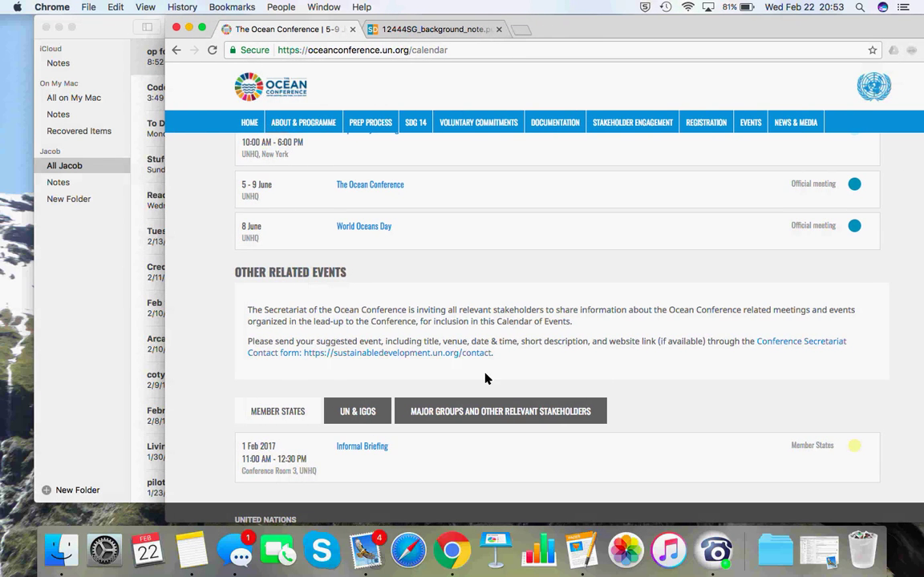
scroll(484, 379, "up", 6)
scroll(489, 386, "down", 1)
scroll(488, 386, "down", 5)
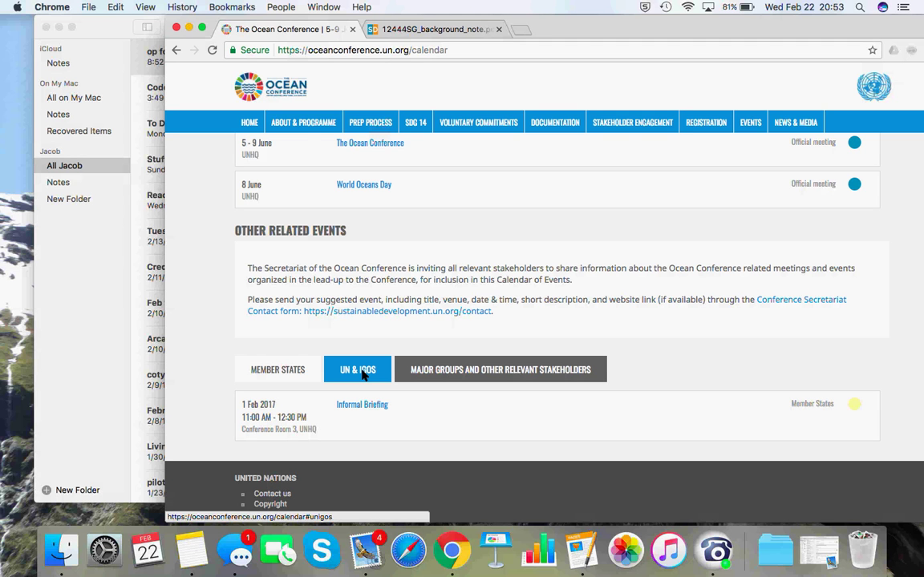
- Search Google for 'ocean months leading up to un oceans conference'
left_click(464, 52)
type("oce")
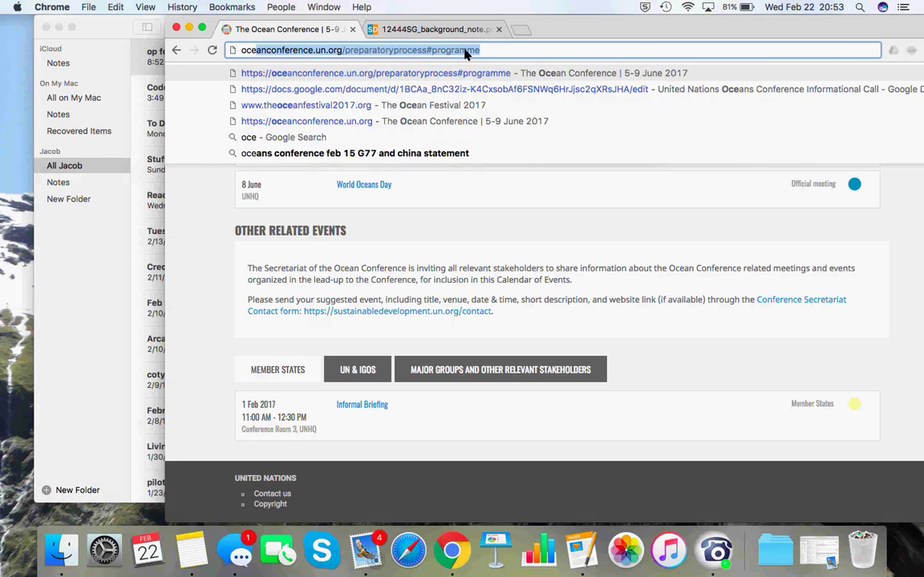
type("an months leadi")
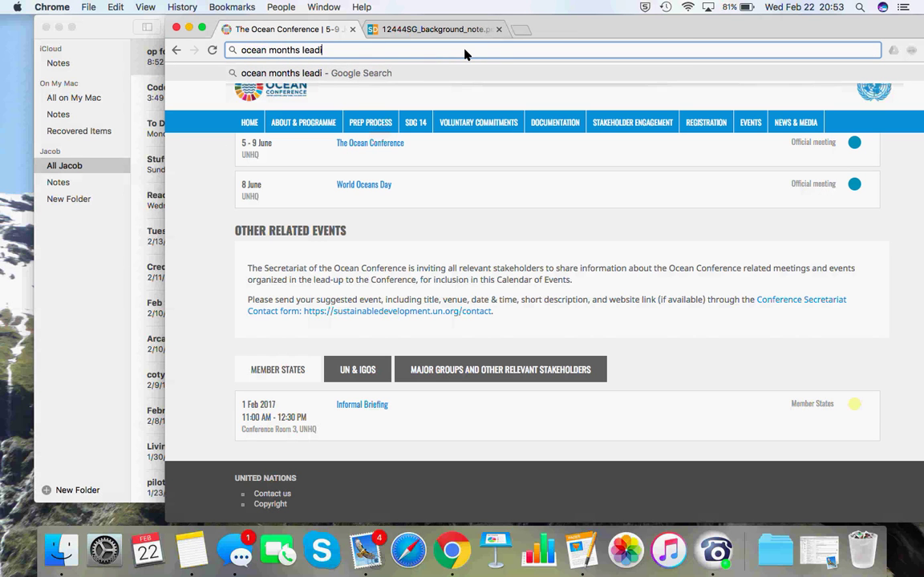
type("ng up to un ocean")
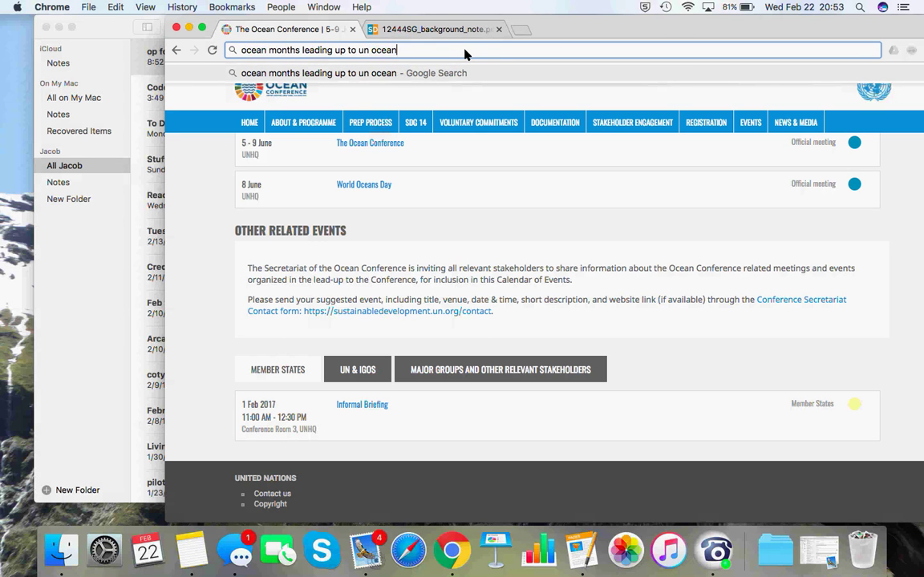
type("s conference")
key("Return")
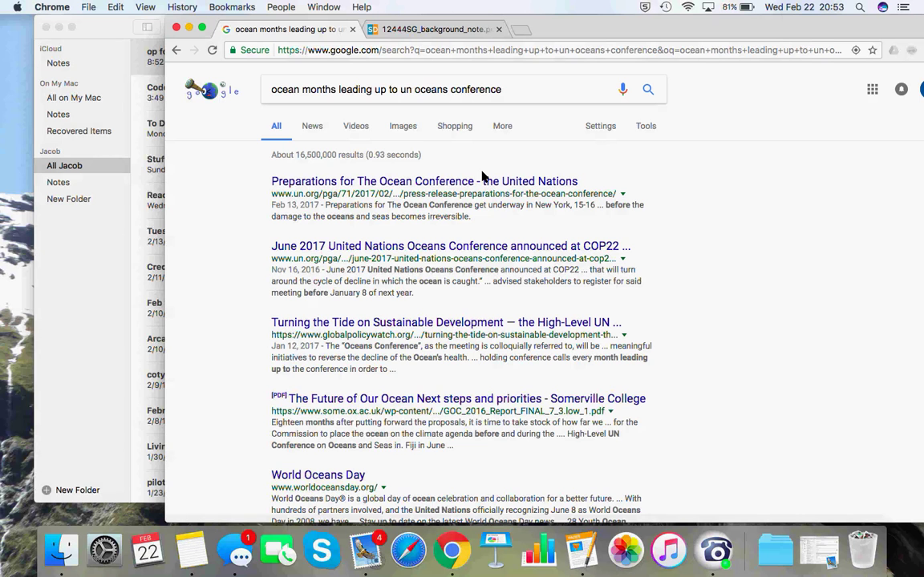
left_click(492, 328)
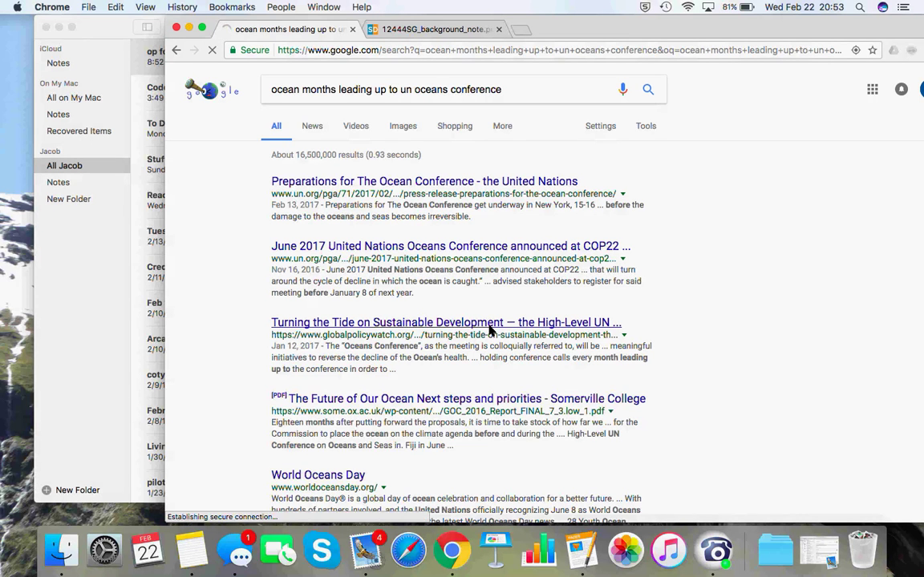
scroll(492, 329, "down", 3)
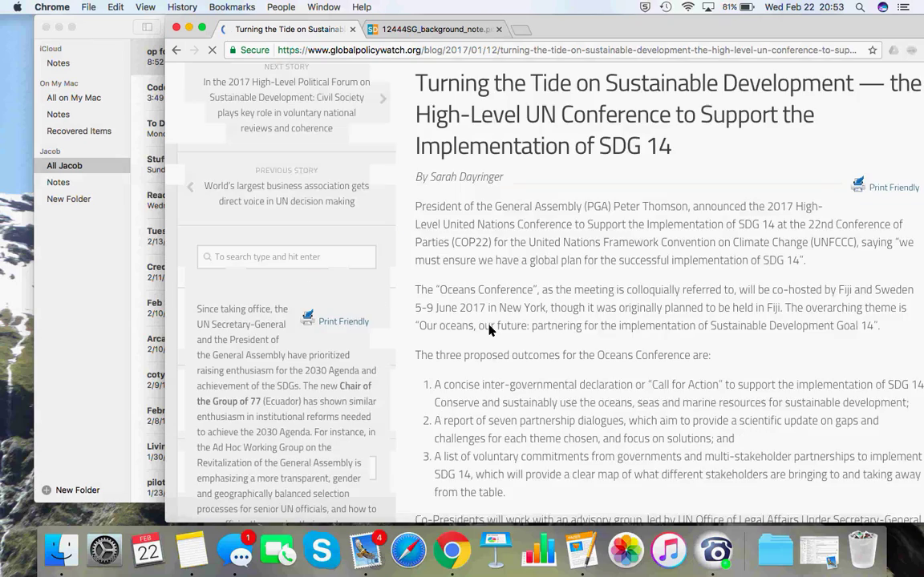
scroll(492, 329, "down", 5)
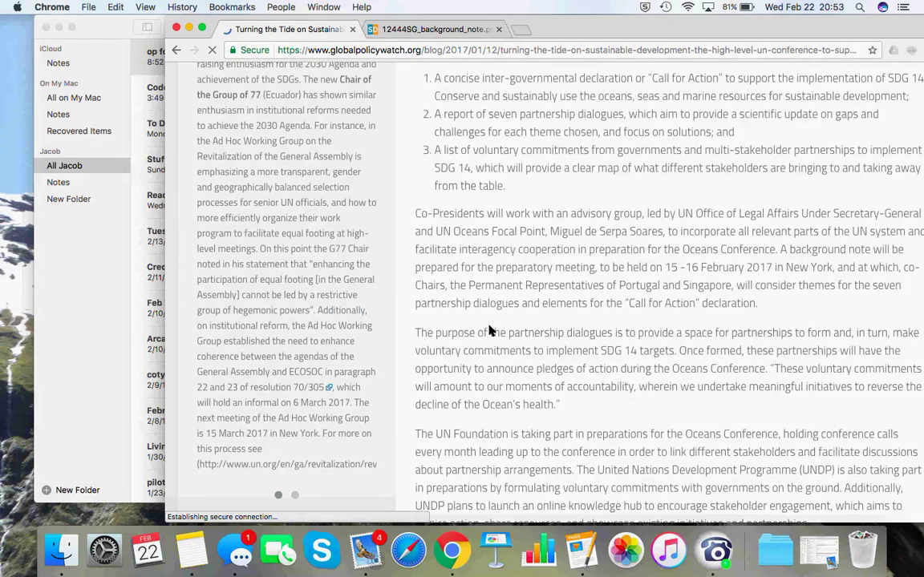
scroll(491, 328, "down", 10)
scroll(490, 330, "down", 1)
scroll(490, 330, "up", 3)
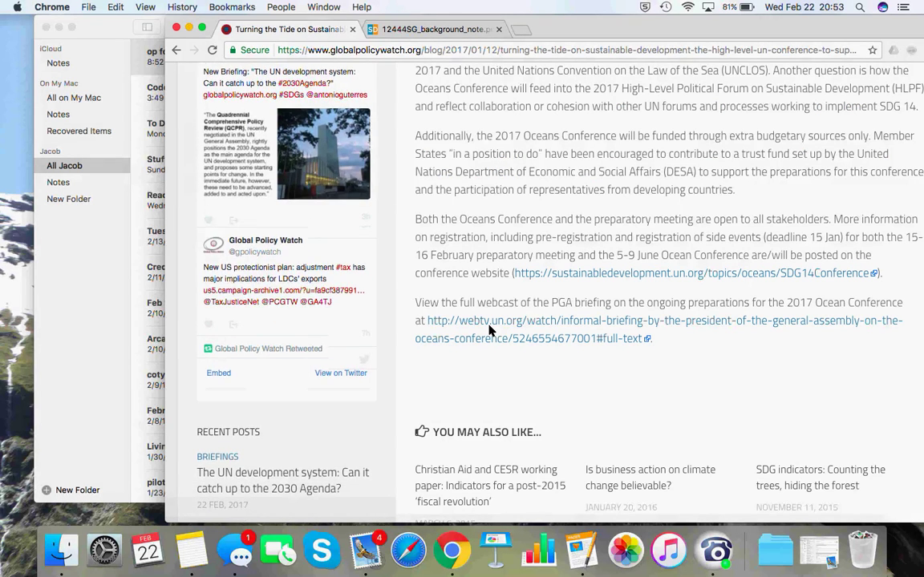
scroll(491, 329, "up", 10)
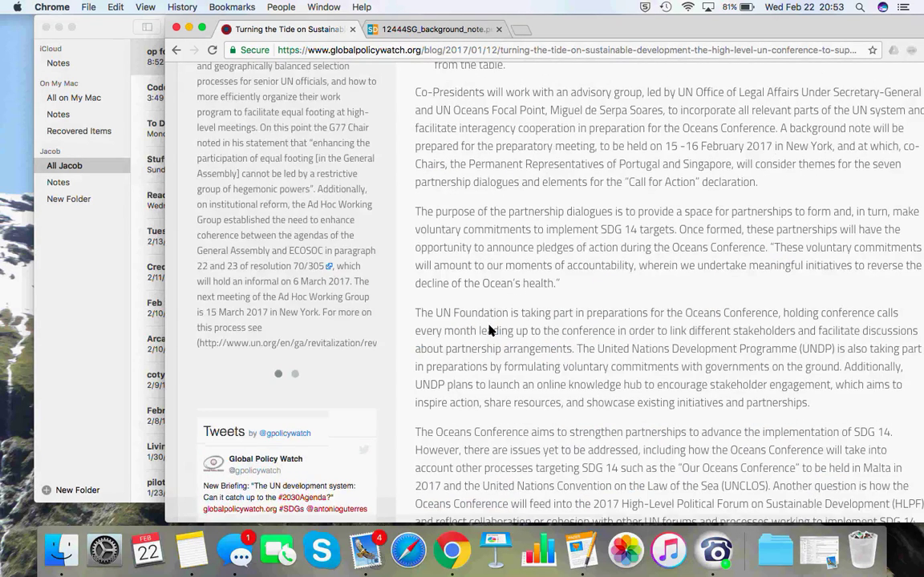
scroll(491, 330, "up", 2)
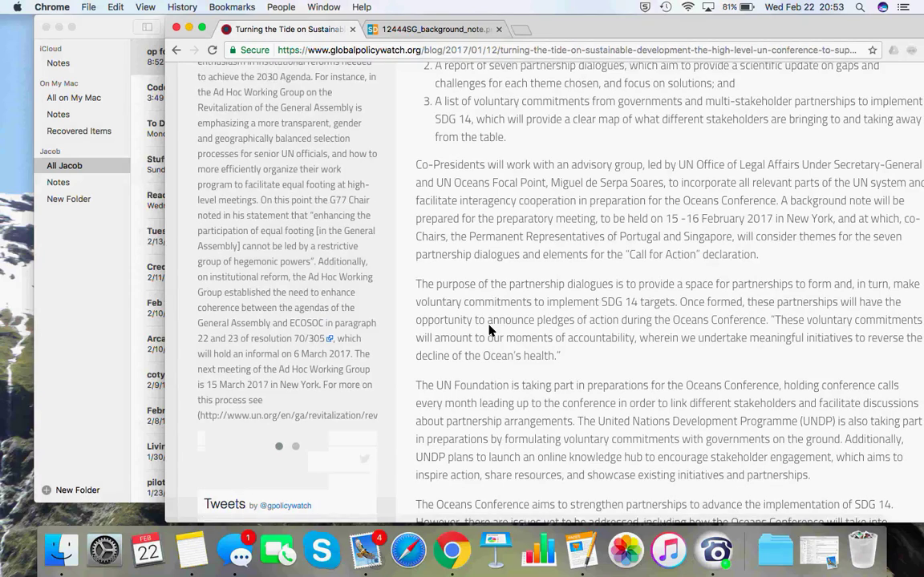
scroll(490, 330, "up", 1)
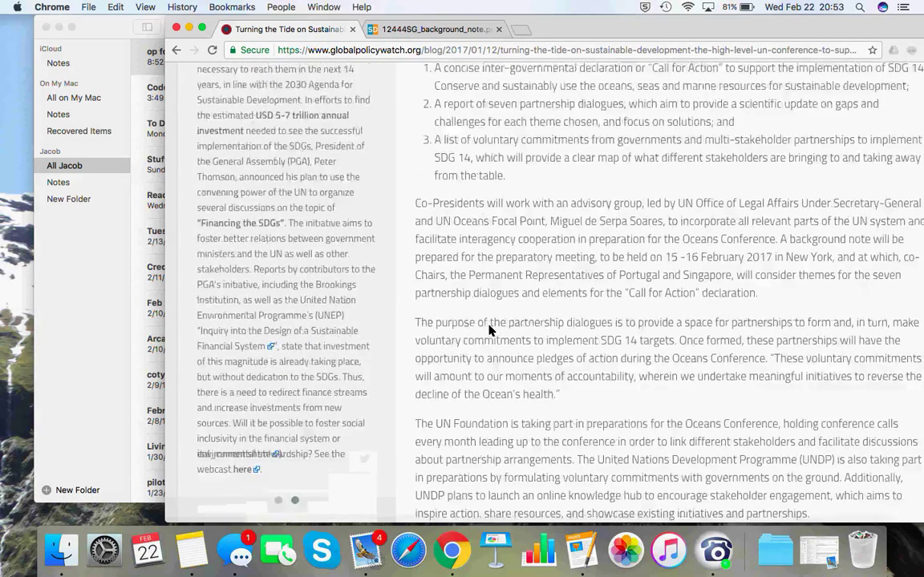
scroll(490, 330, "up", 8)
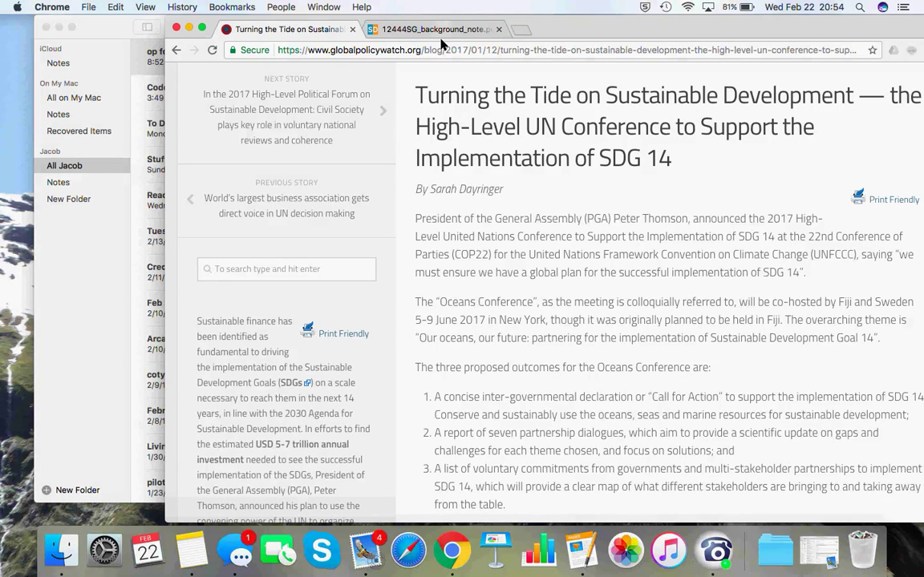
left_click(401, 29)
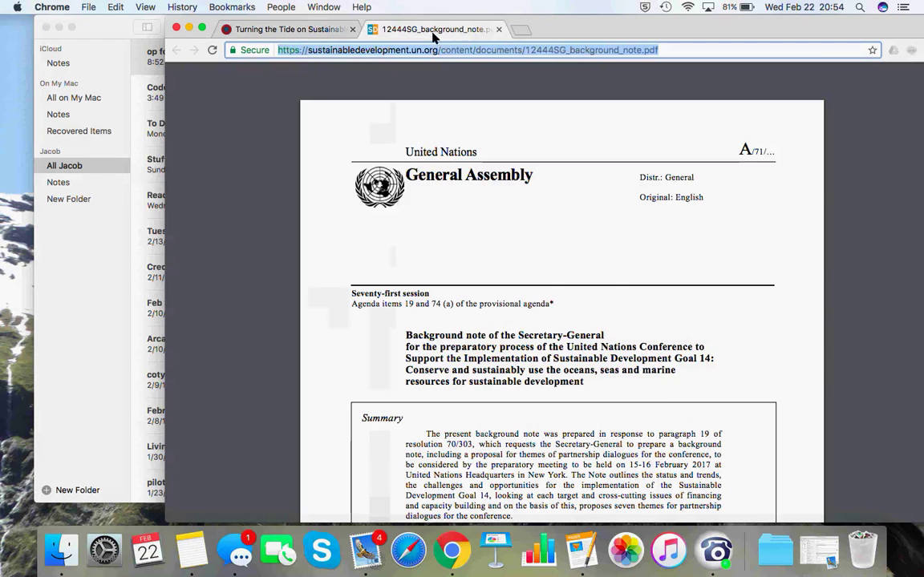
left_click(297, 30)
left_click(192, 50)
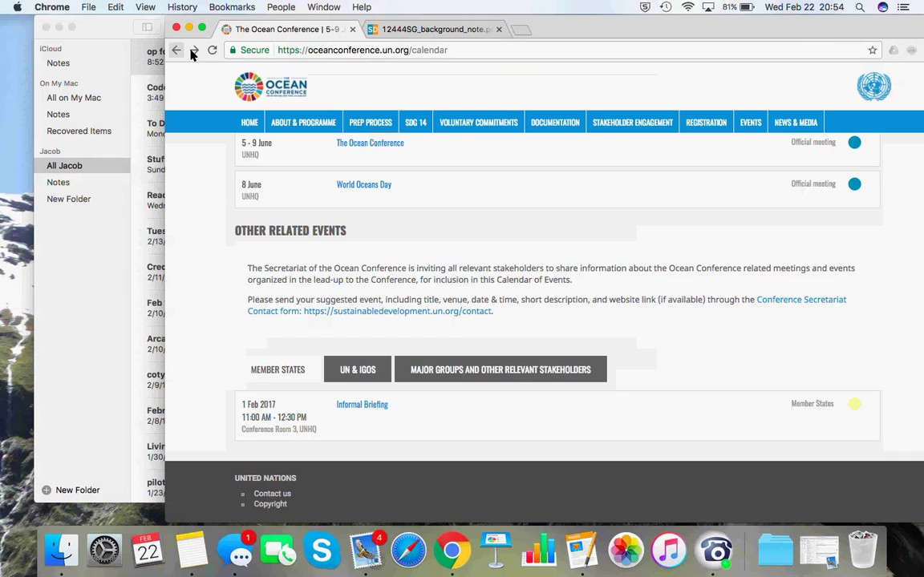
left_click(494, 123)
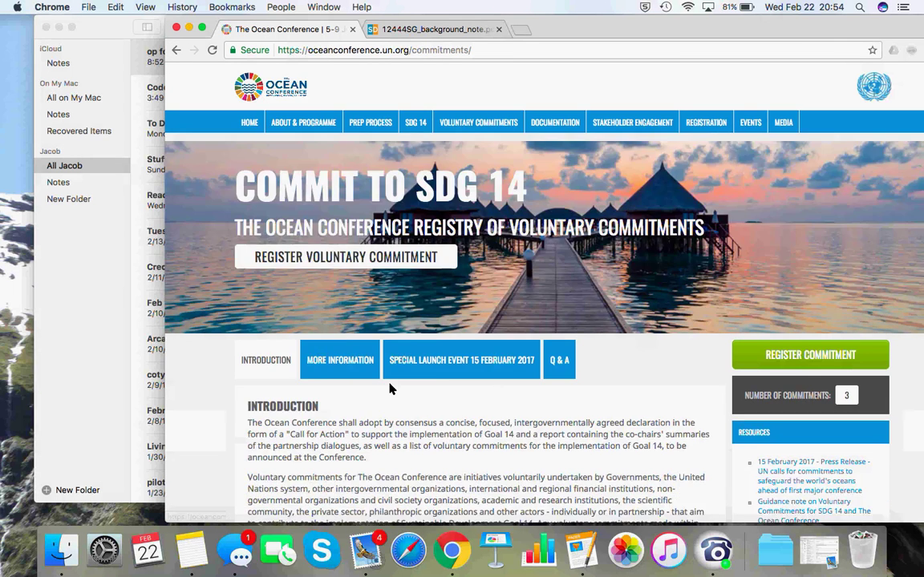
scroll(390, 389, "down", 2)
left_click(780, 194)
scroll(202, 371, "down", 3)
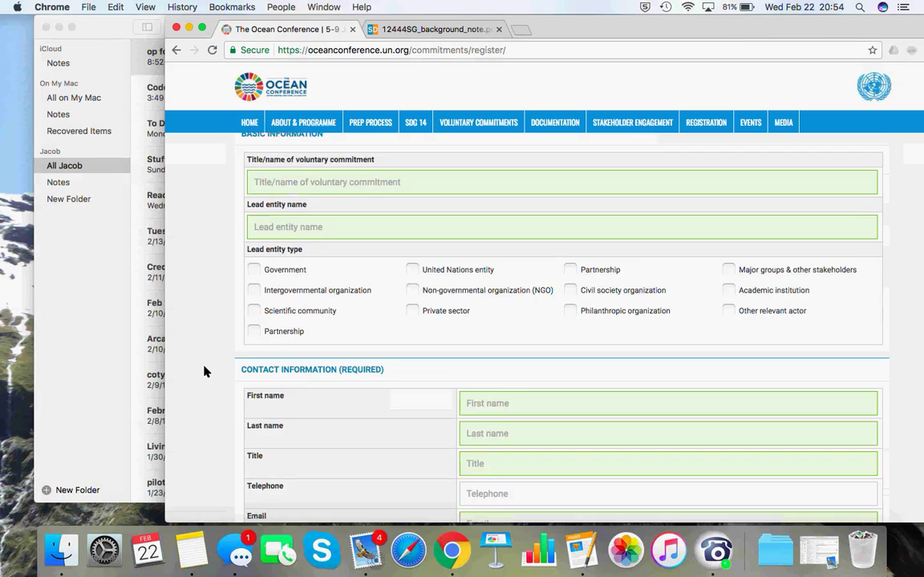
scroll(204, 371, "down", 5)
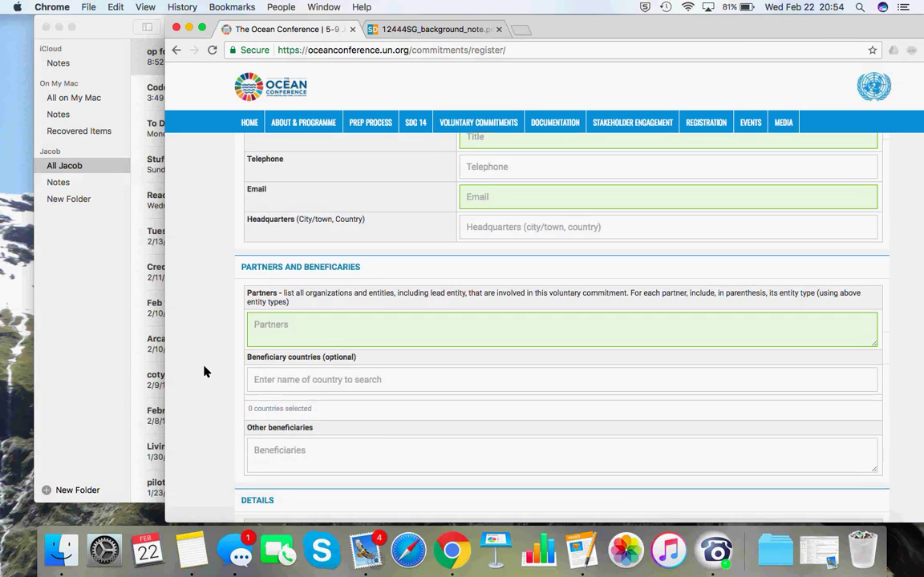
scroll(204, 371, "down", 4)
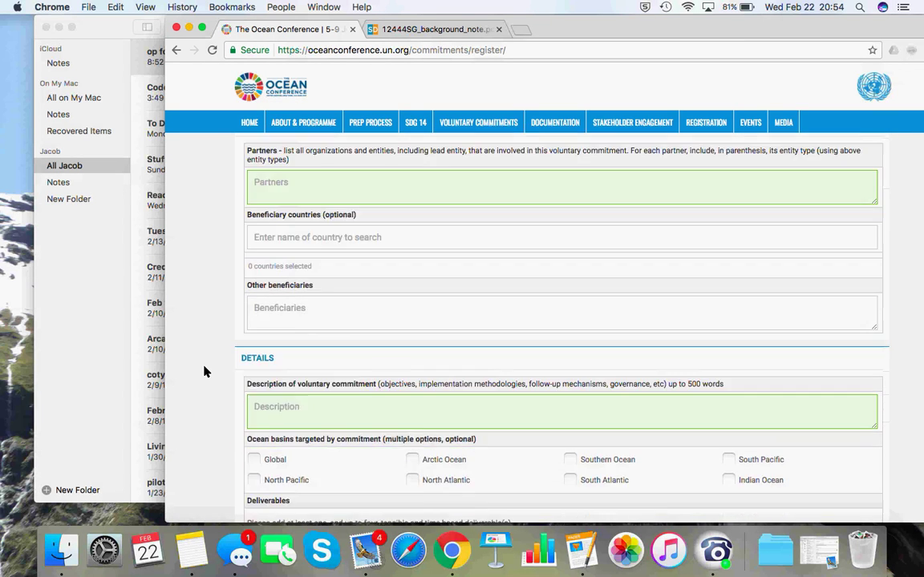
scroll(203, 371, "down", 5)
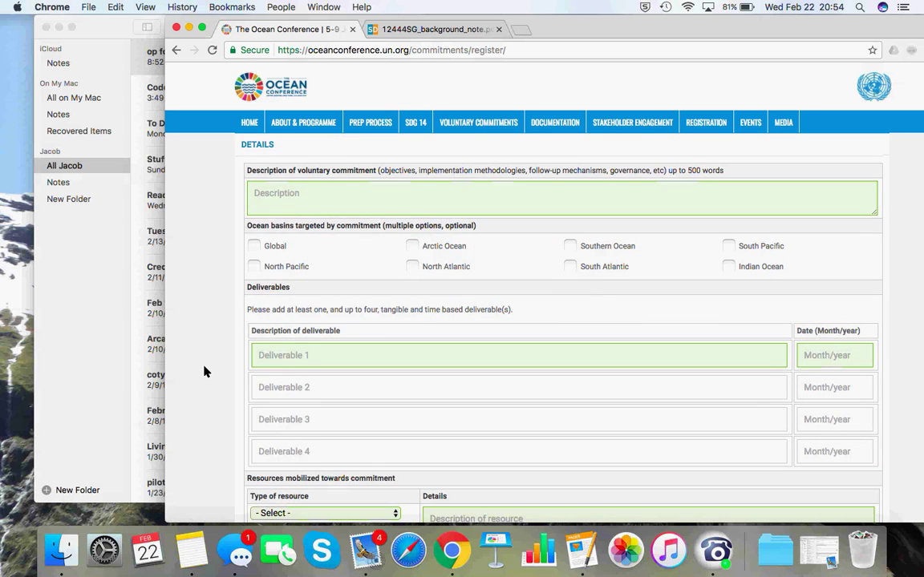
scroll(204, 372, "down", 4)
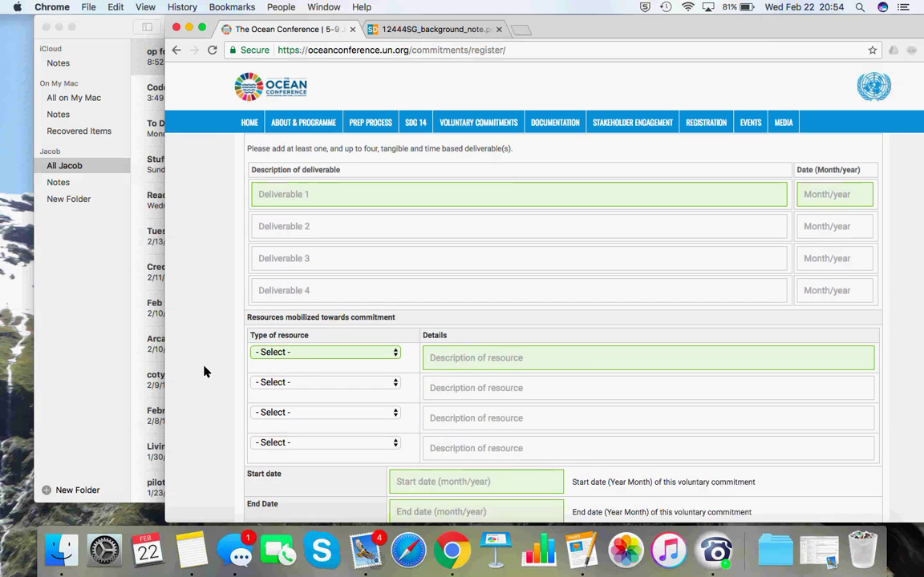
scroll(204, 371, "down", 5)
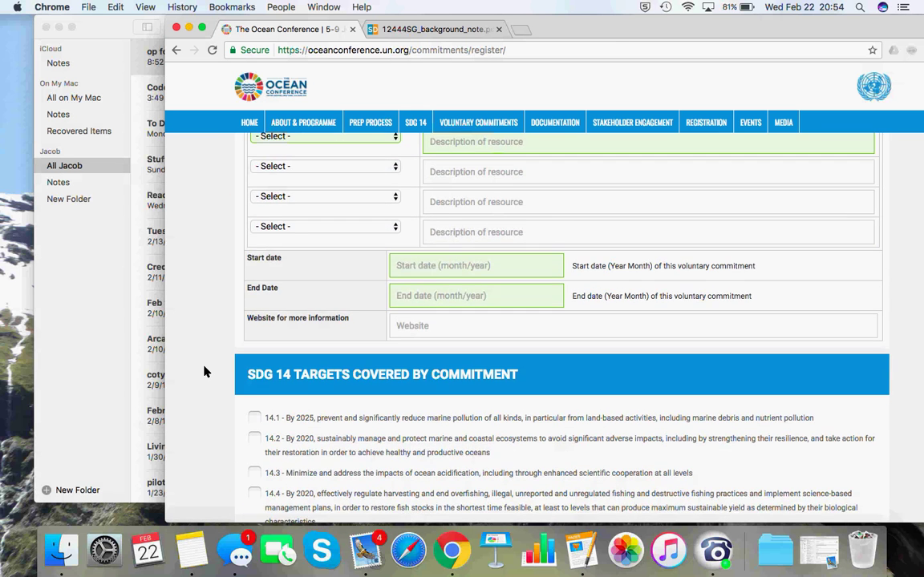
scroll(204, 371, "down", 7)
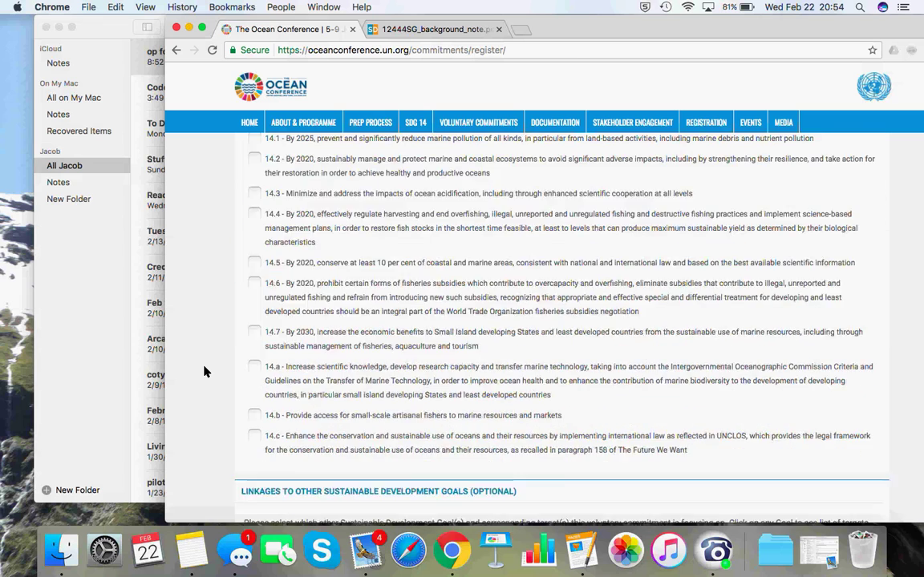
scroll(204, 372, "down", 7)
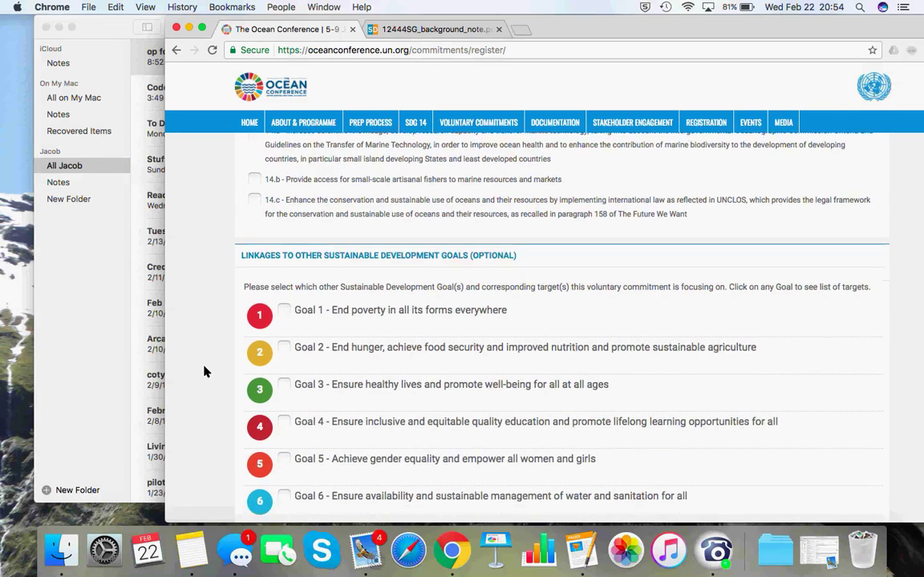
scroll(203, 372, "down", 15)
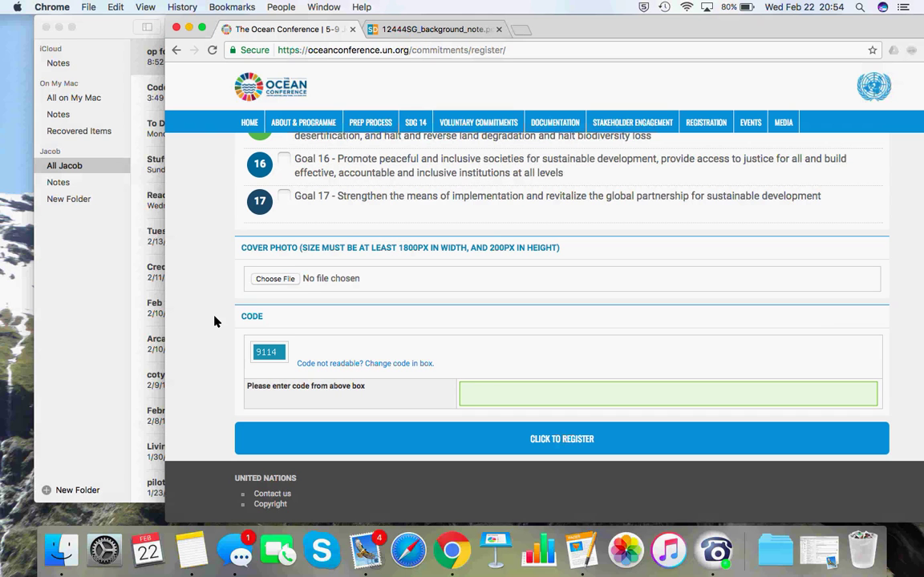
scroll(214, 322, "up", 15)
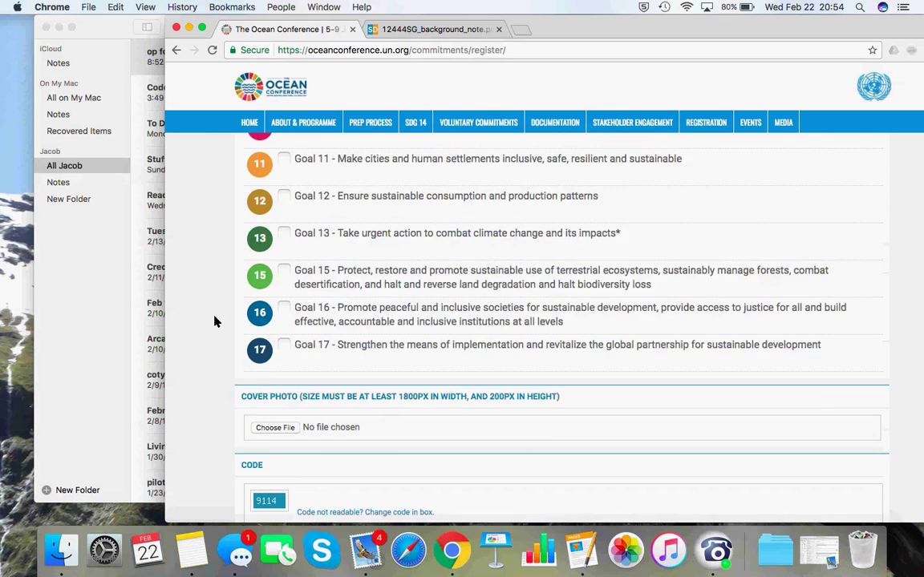
scroll(214, 322, "up", 10)
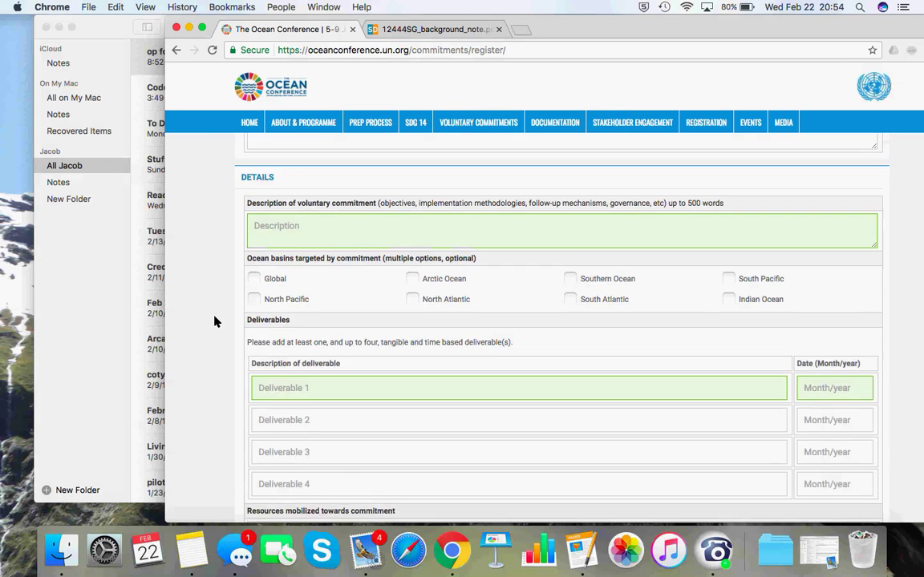
scroll(214, 321, "up", 2)
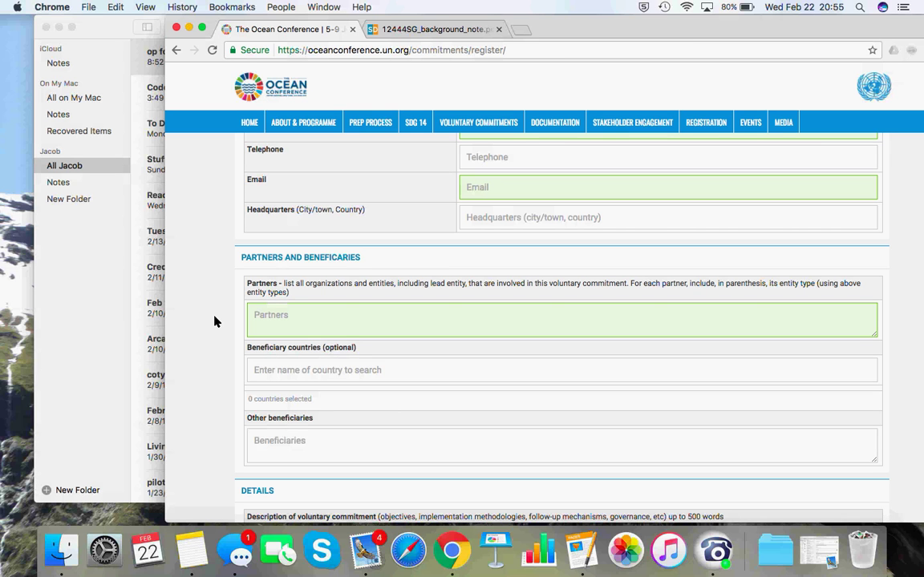
scroll(214, 322, "up", 10)
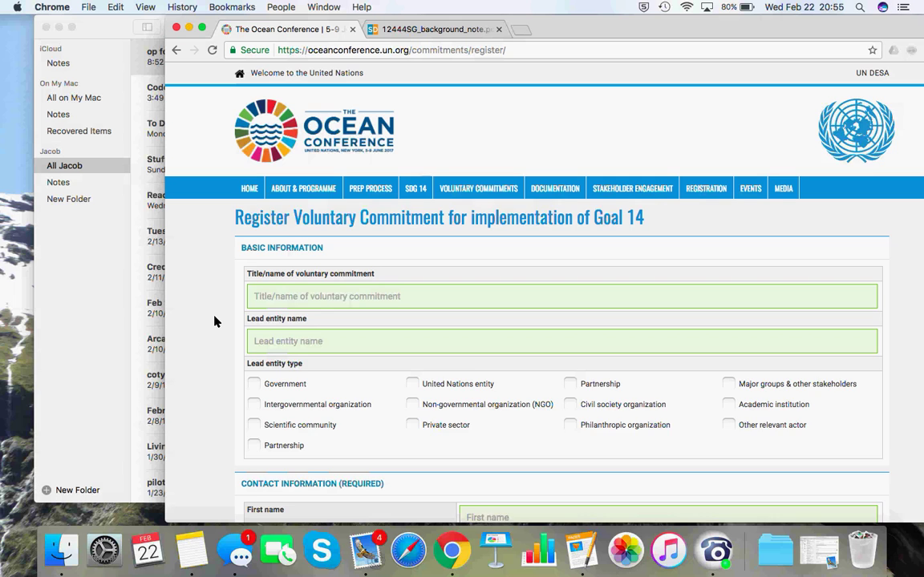
scroll(214, 321, "down", 5)
scroll(214, 322, "down", 10)
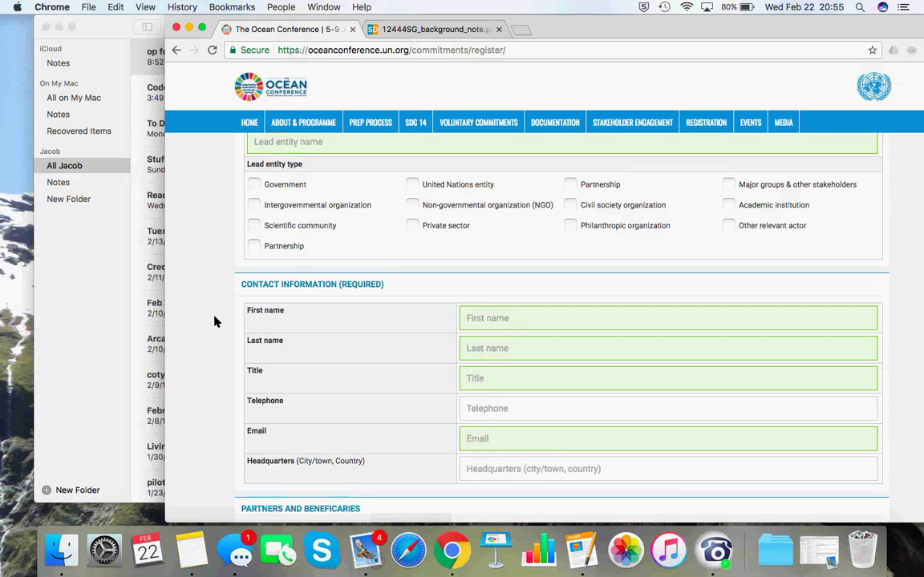
scroll(214, 321, "down", 1)
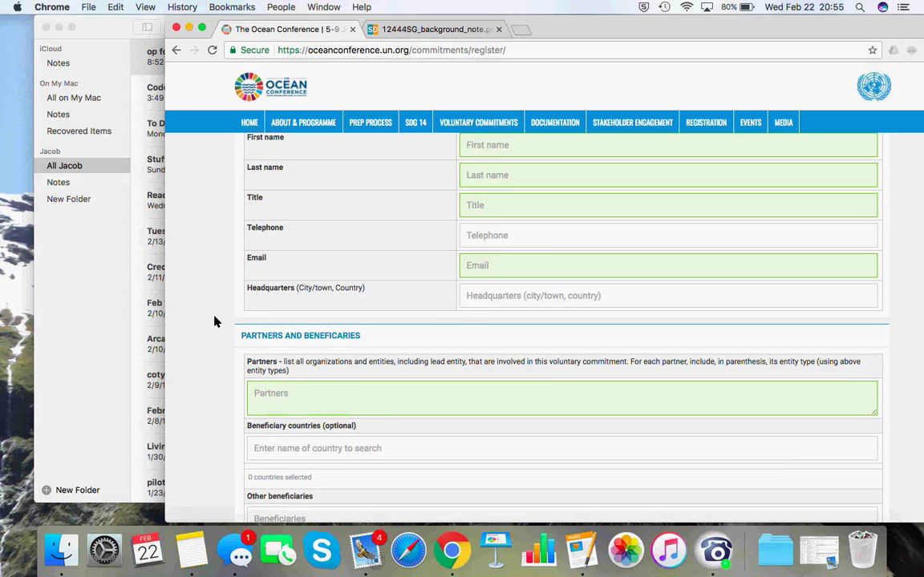
scroll(214, 321, "down", 6)
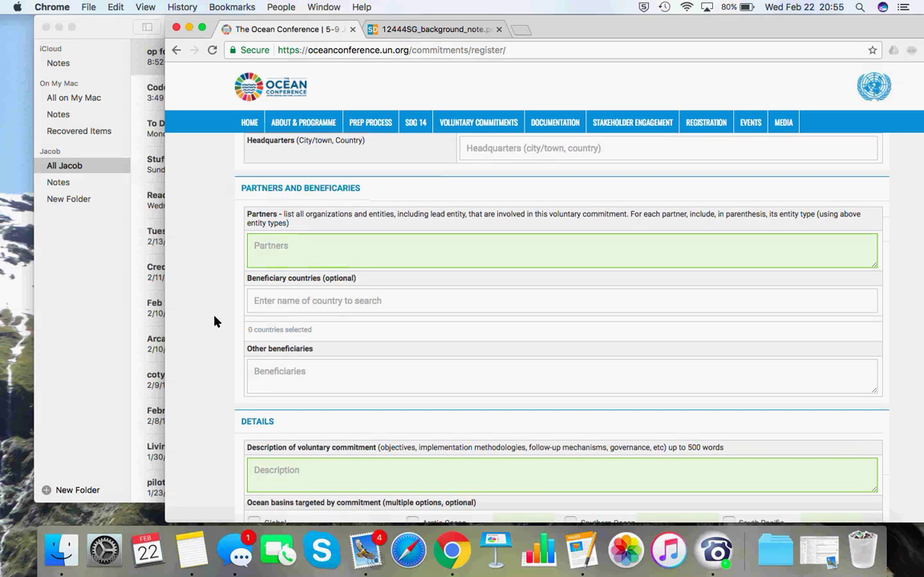
scroll(214, 321, "down", 8)
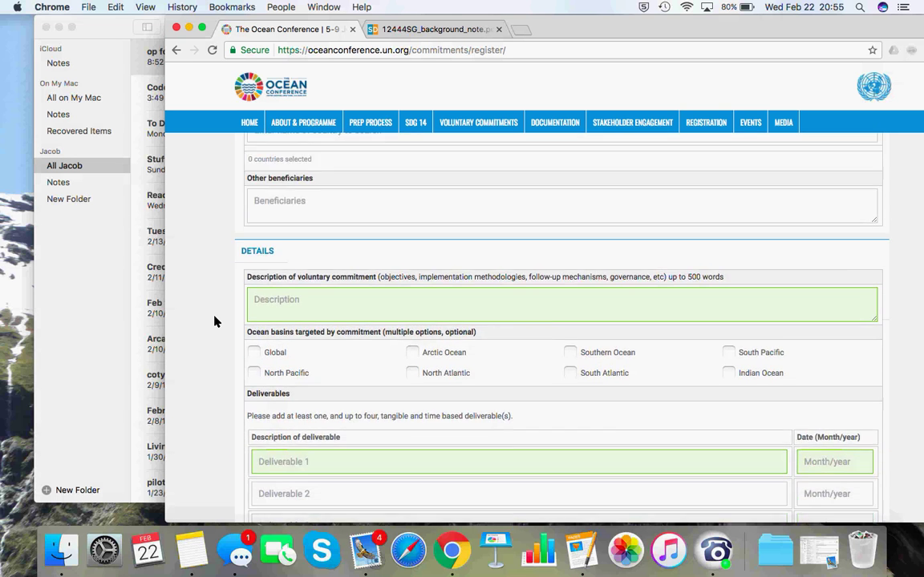
scroll(214, 322, "down", 7)
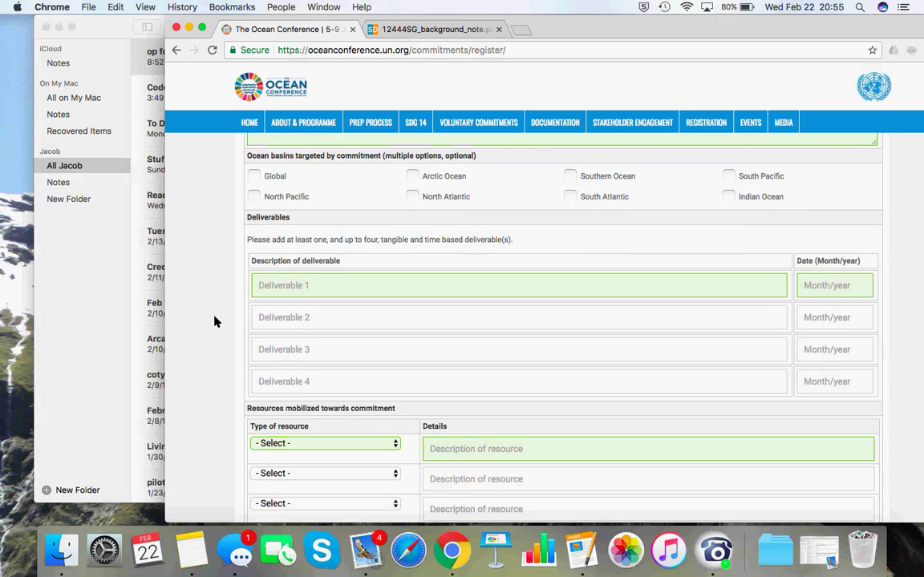
scroll(214, 321, "down", 5)
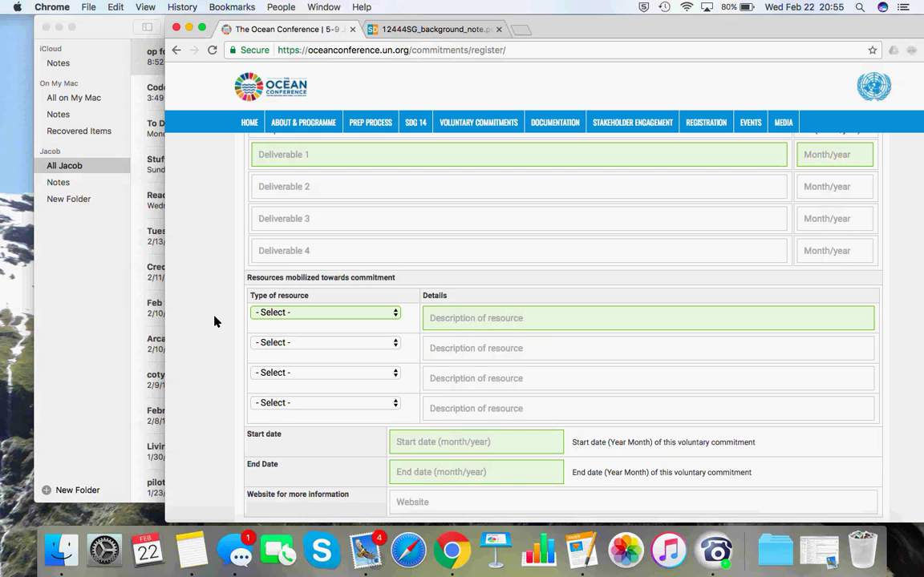
scroll(214, 322, "down", 4)
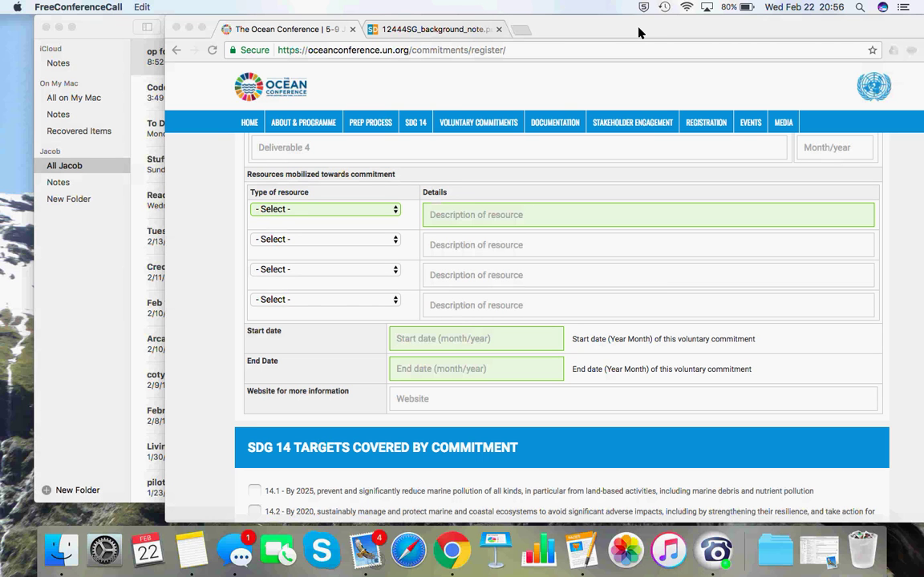
- Move the browser aside to bring the agenda forward, then switch to the background note PDF
left_click_drag(639, 33, 309, 32)
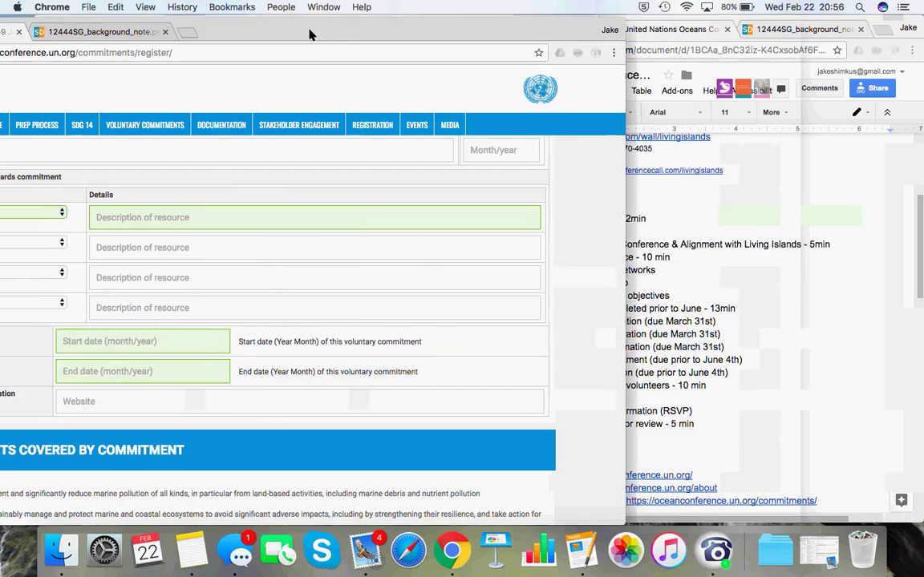
left_click(814, 310)
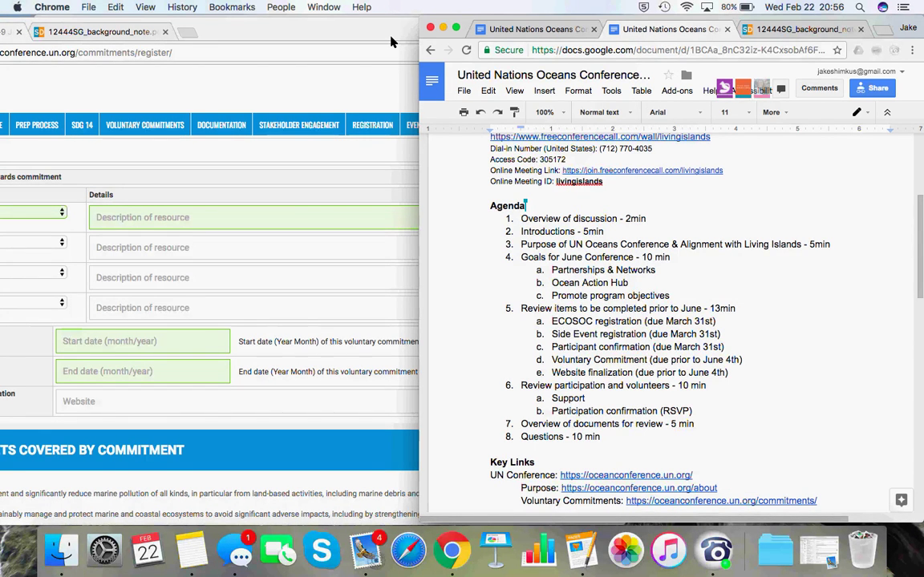
left_click(133, 37)
- Search Google for 'public comments at un oceans preparatory conference'
left_click_drag(235, 33, 431, 37)
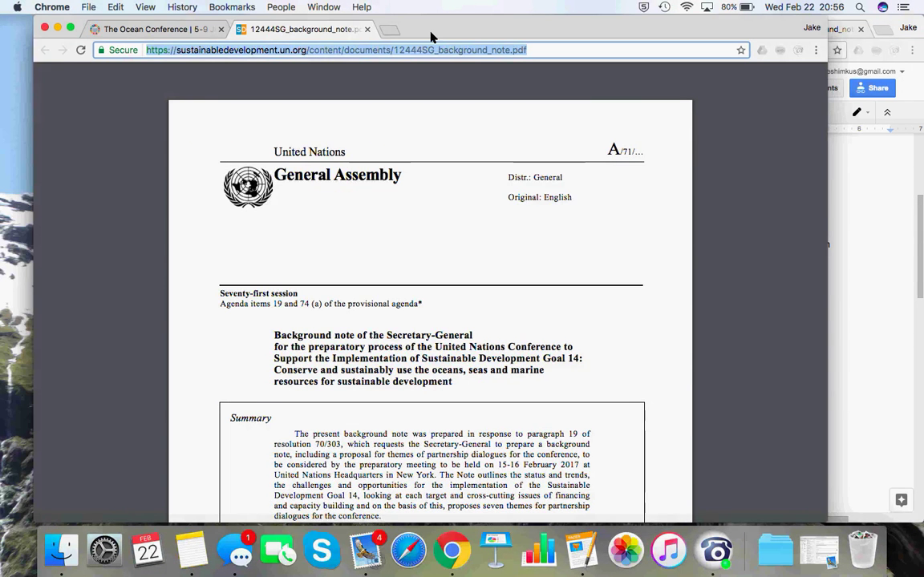
type("public comments at un oceans preparatory conference")
key("Return")
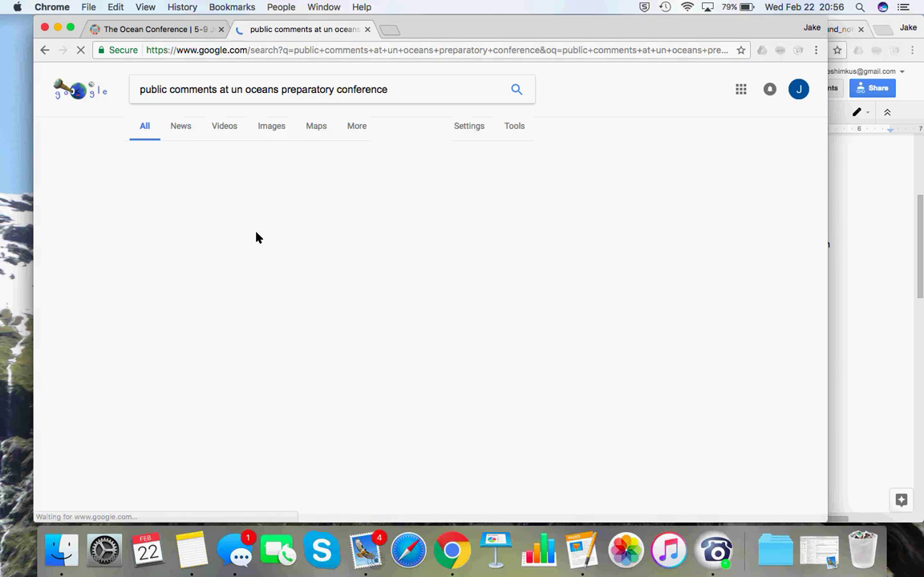
- Open the first result, UN DESA's 15 February 2017 preparatory-meeting remarks
left_click_drag(470, 33, 601, 6)
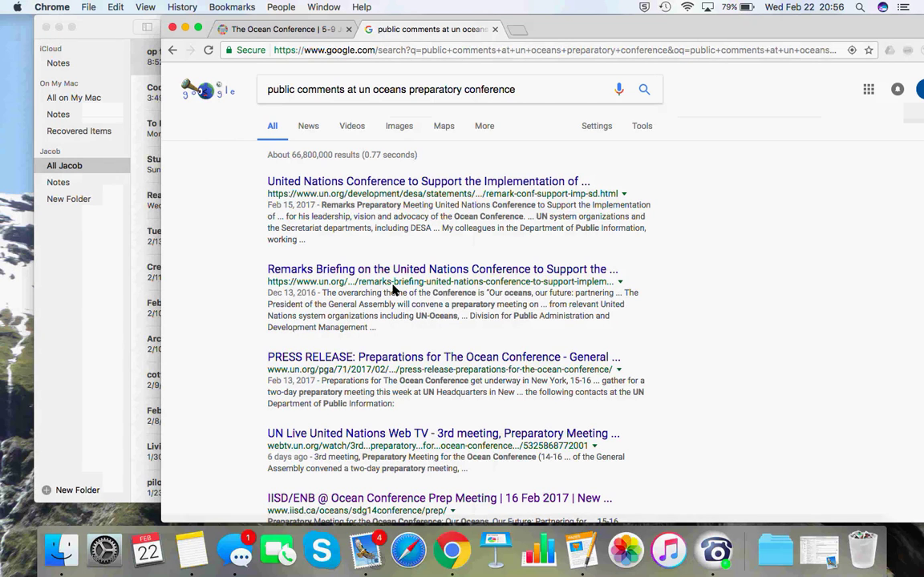
left_click(388, 183)
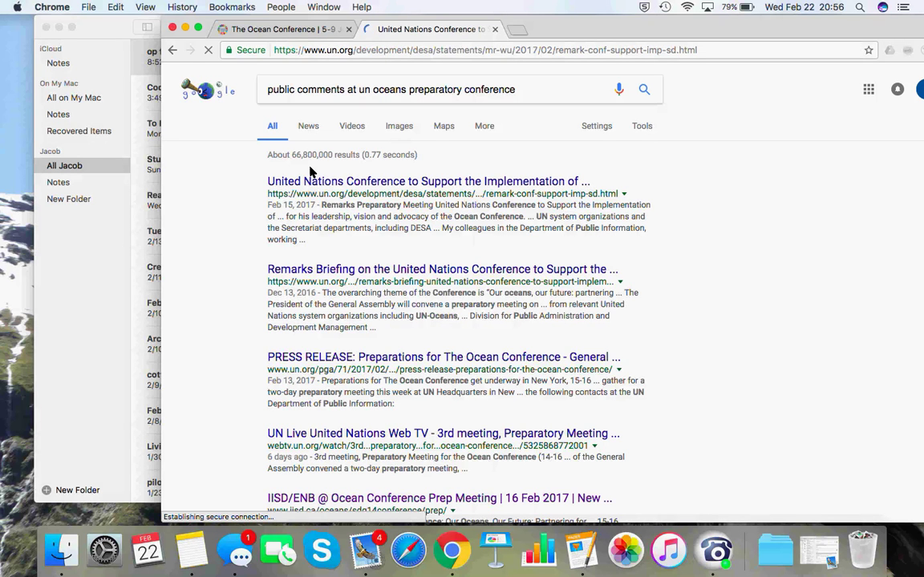
left_click_drag(551, 29, 539, 29)
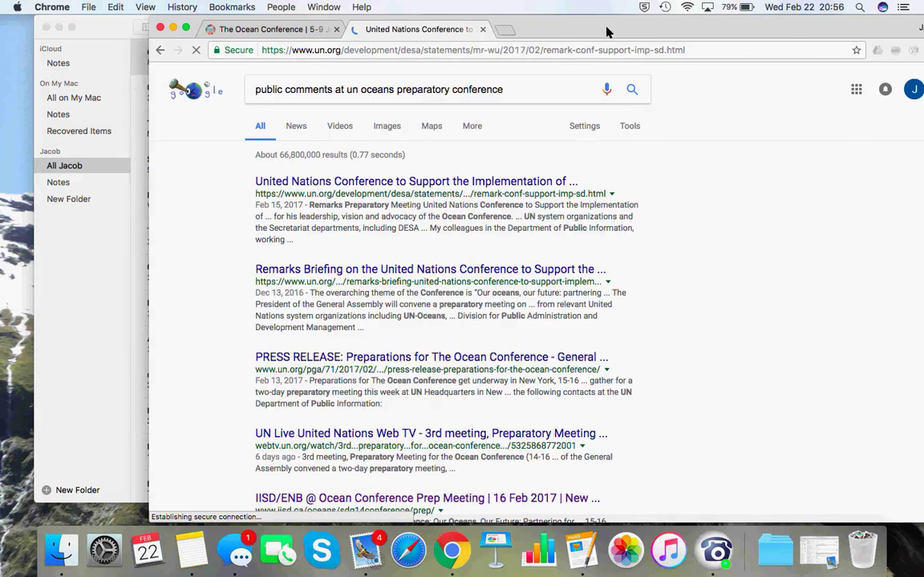
left_click_drag(606, 33, 561, 24)
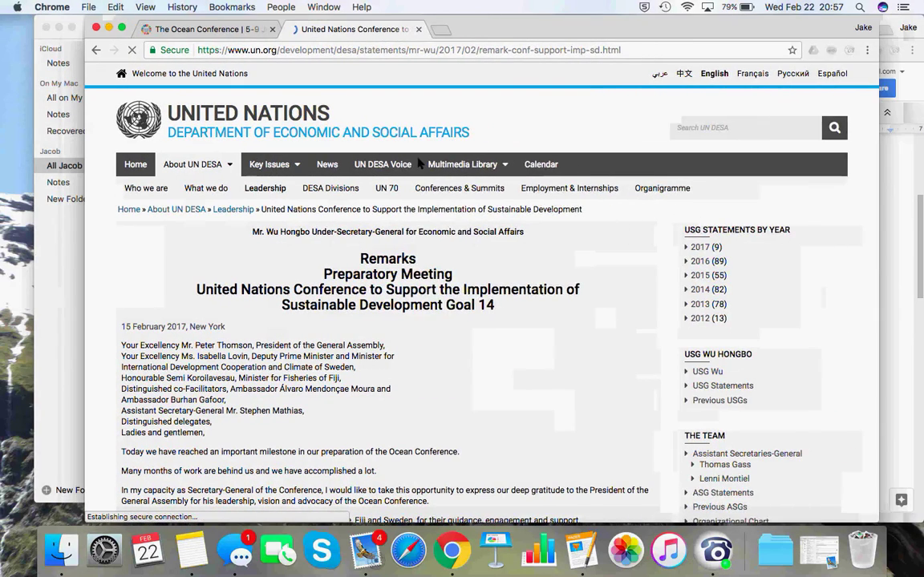
- Bring the Google Docs agenda back in front of the DESA preparatory-meeting remarks page
left_click(890, 265)
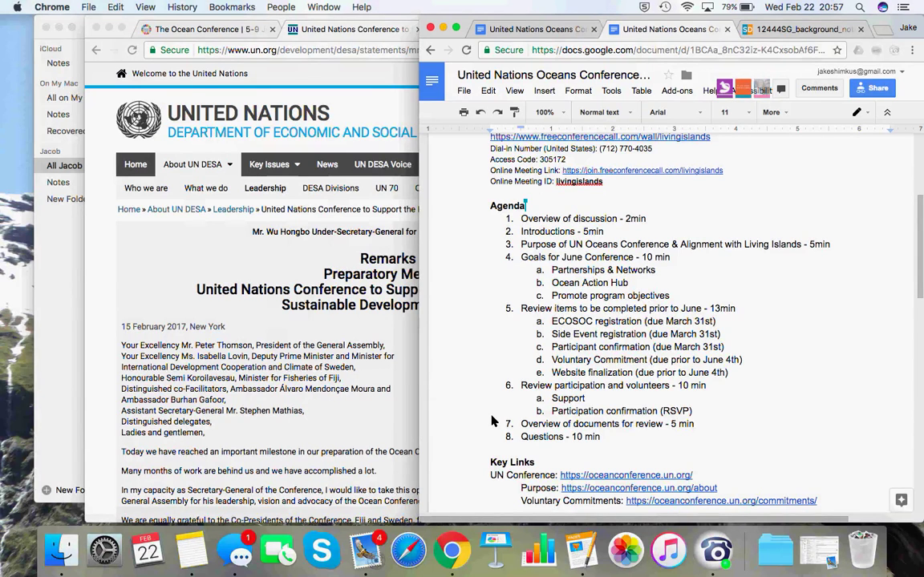
scroll(492, 421, "down", 10)
scroll(492, 421, "up", 3)
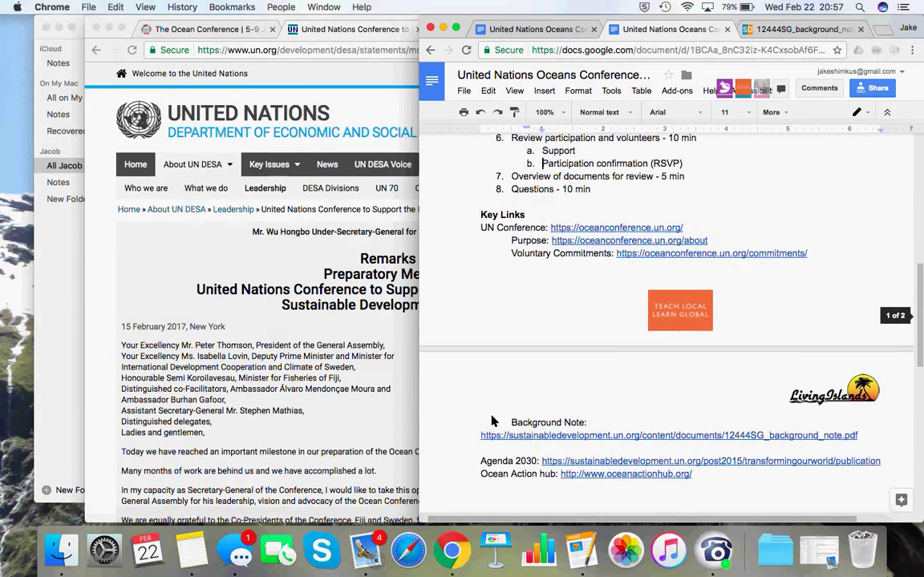
scroll(491, 421, "up", 2)
scroll(491, 421, "down", 2)
scroll(492, 421, "up", 1)
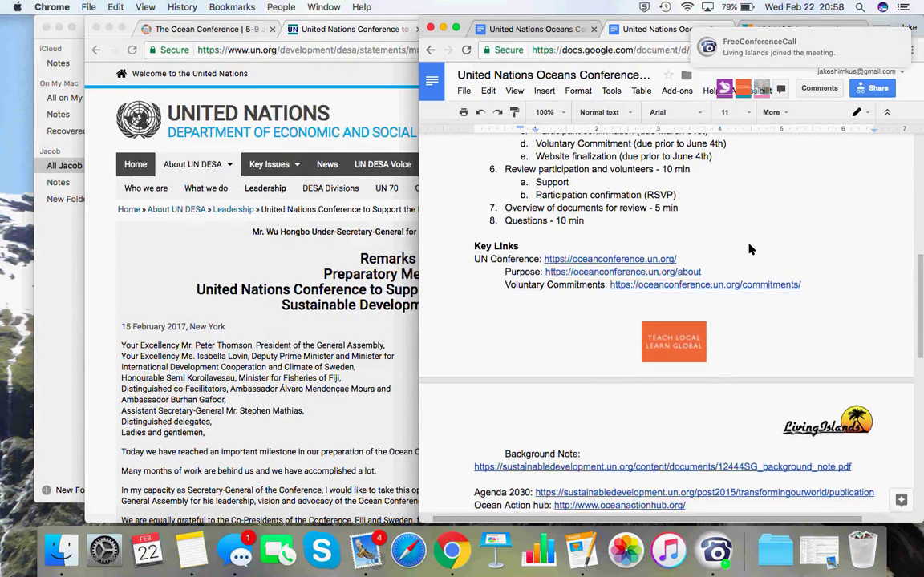
scroll(748, 249, "down", 3)
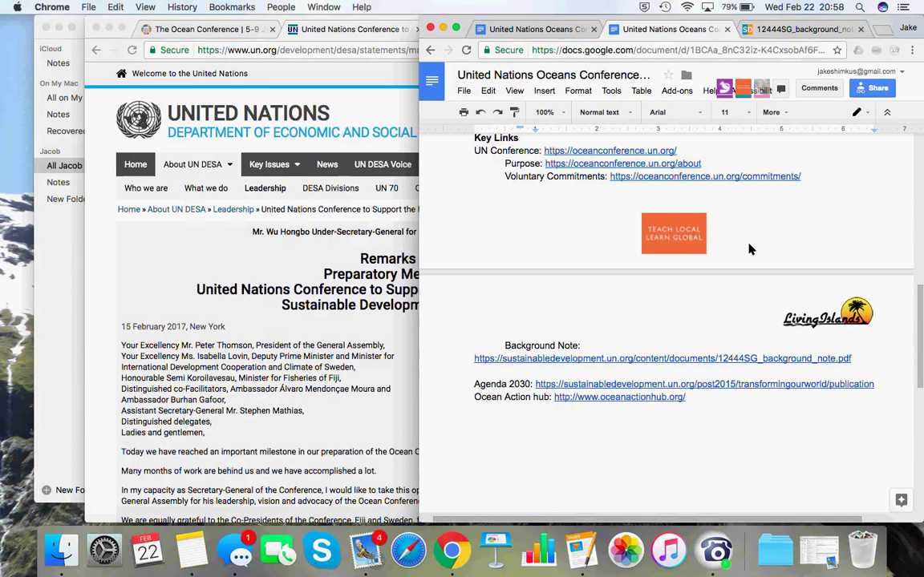
scroll(748, 249, "up", 3)
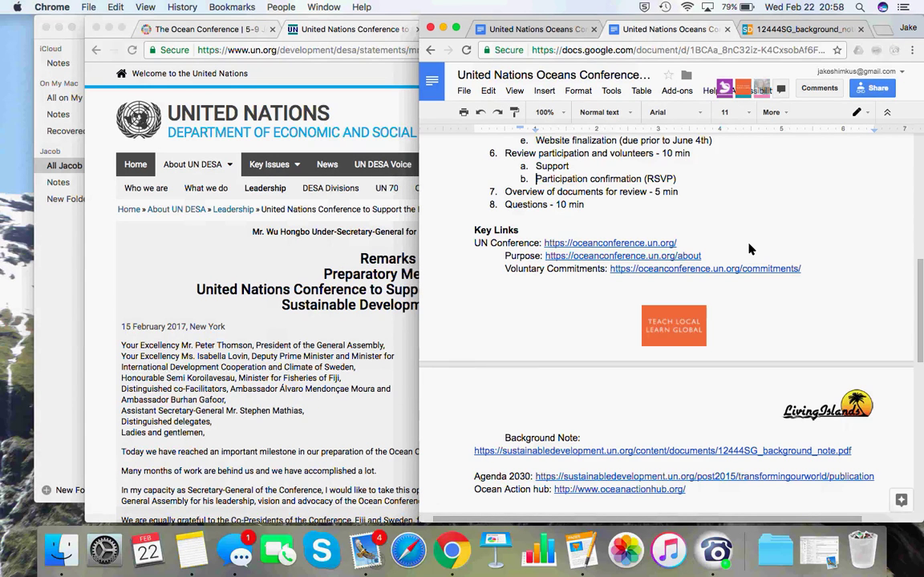
scroll(581, 463, "down", 3)
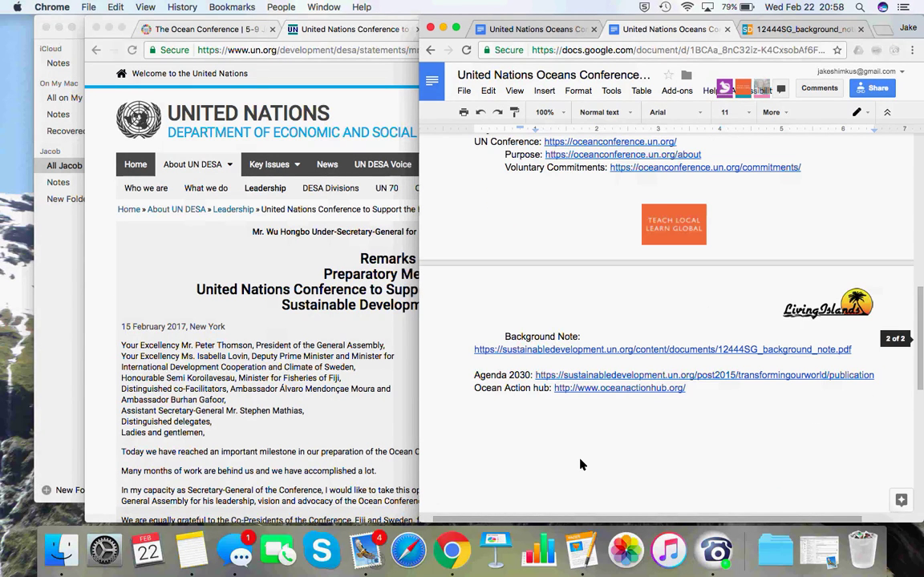
- Add a new line below the Ocean Action hub link, then switch to Calendar
left_click(581, 464)
key("Return")
key("Return")
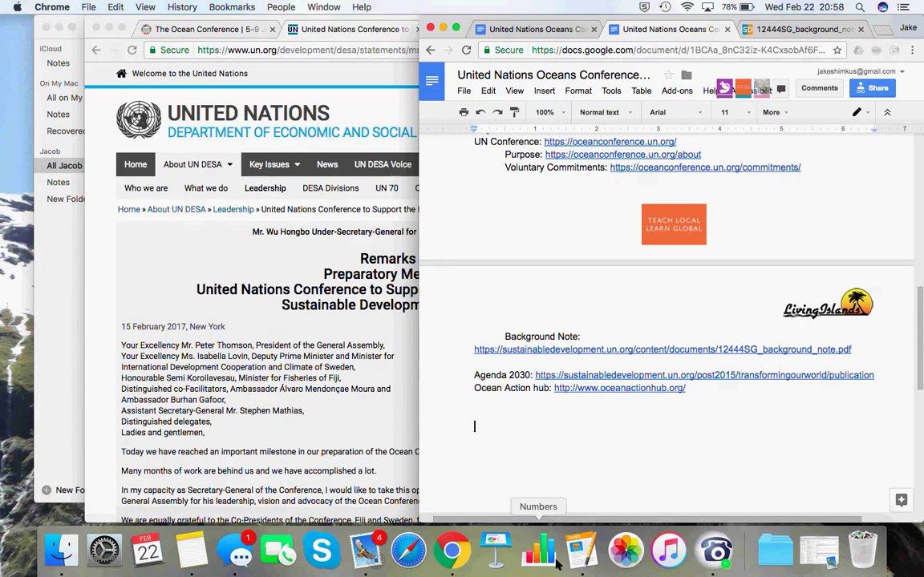
left_click(147, 552)
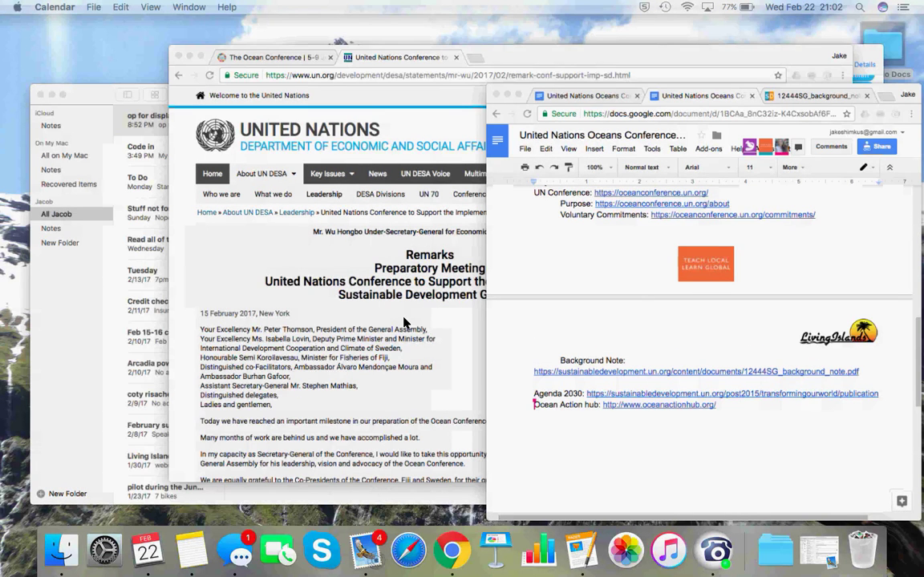
- Finish the meeting-note line as 'March date - April for larger group'
key("ctrl+Up")
key("ctrl+Up")
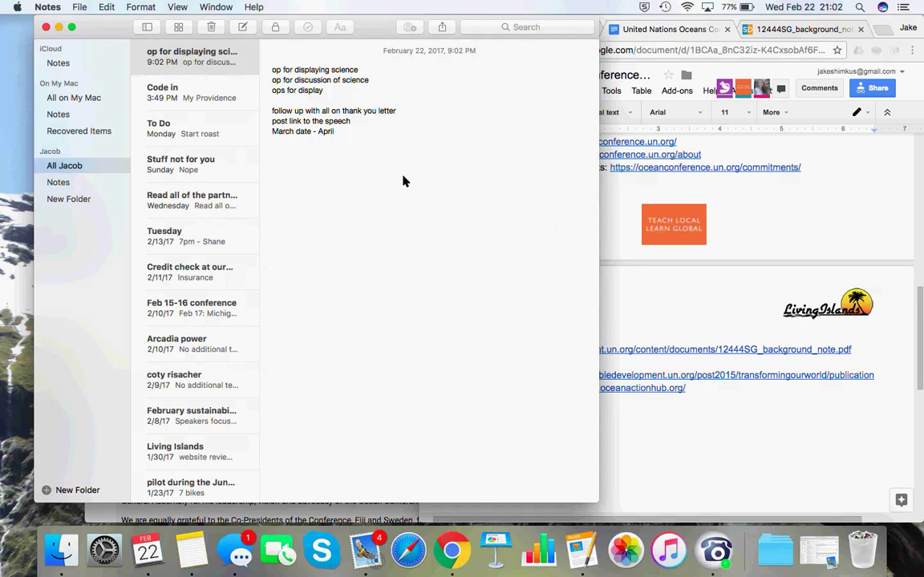
type("for larger group")
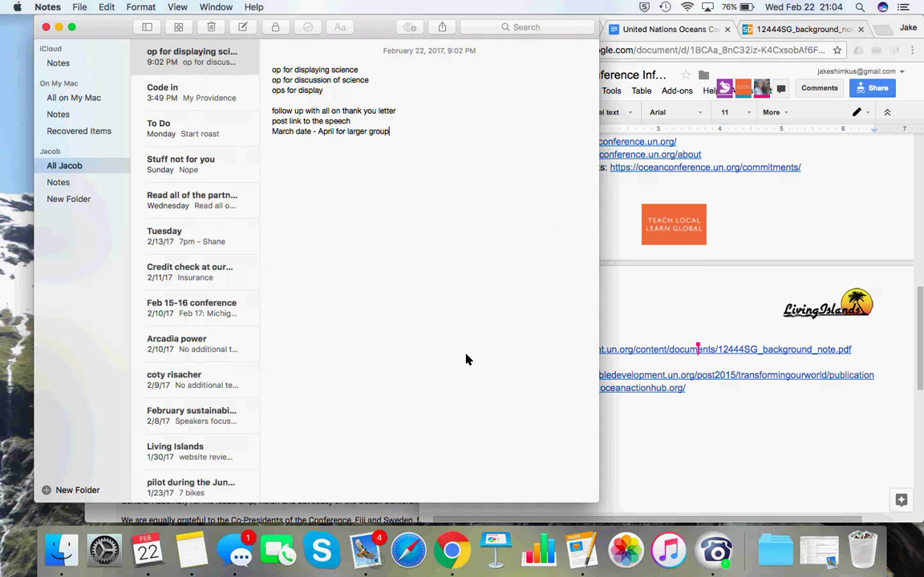
- Add the action item 'be in touch everyone one-on-one for scheduling' on a new line
key("Return")
key("Return")
type("be in touch everyone one")
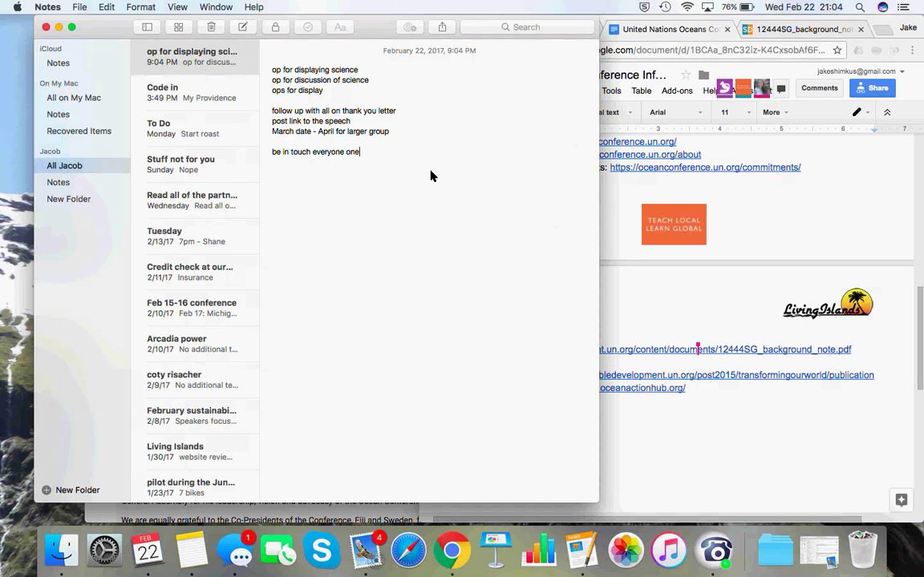
type("-on-one for c")
type("cheduling")
key("Return")
- Add two 'Connect' to-dos: one person to the MI reefs contact, another to University of South Pacific and others
type("Connect ")
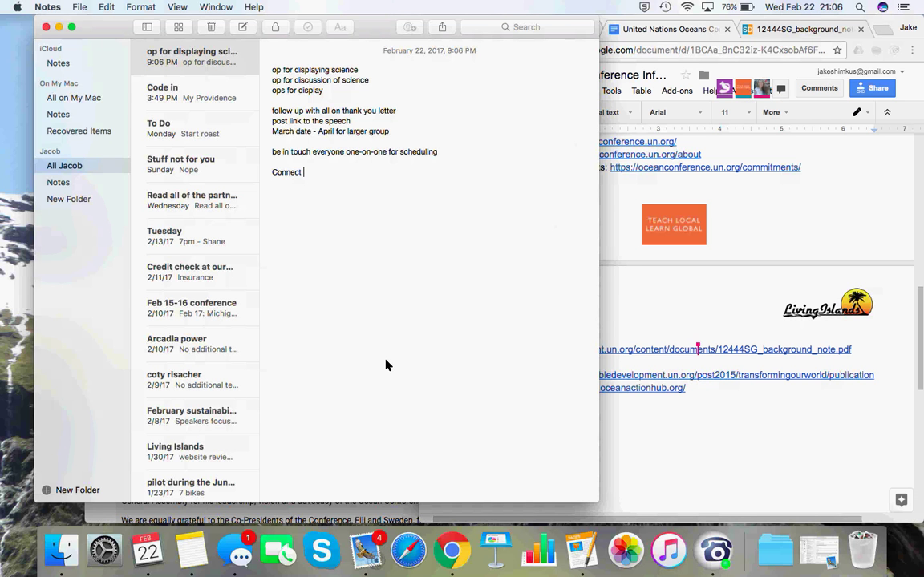
type("Andy to MI reefs guy")
key("Return")
type("Connect")
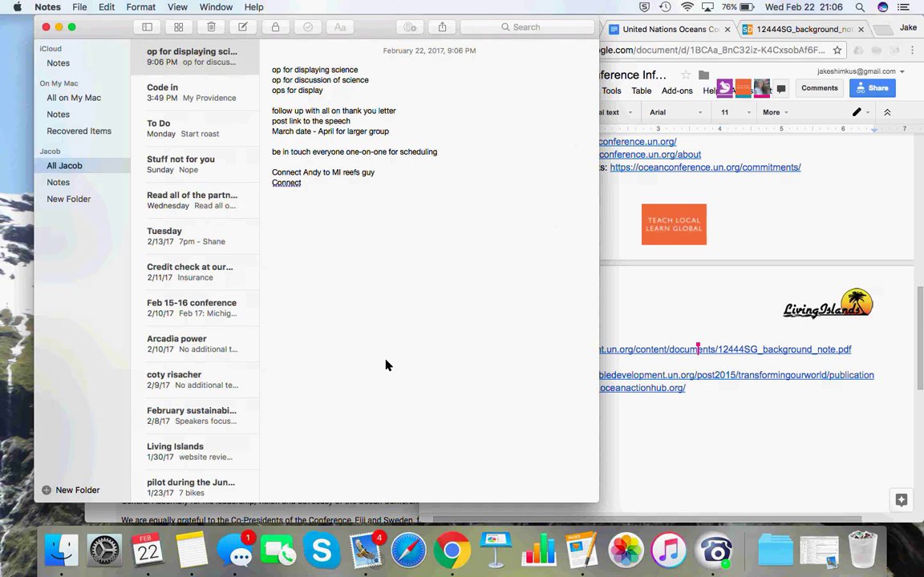
type("Kianna to")
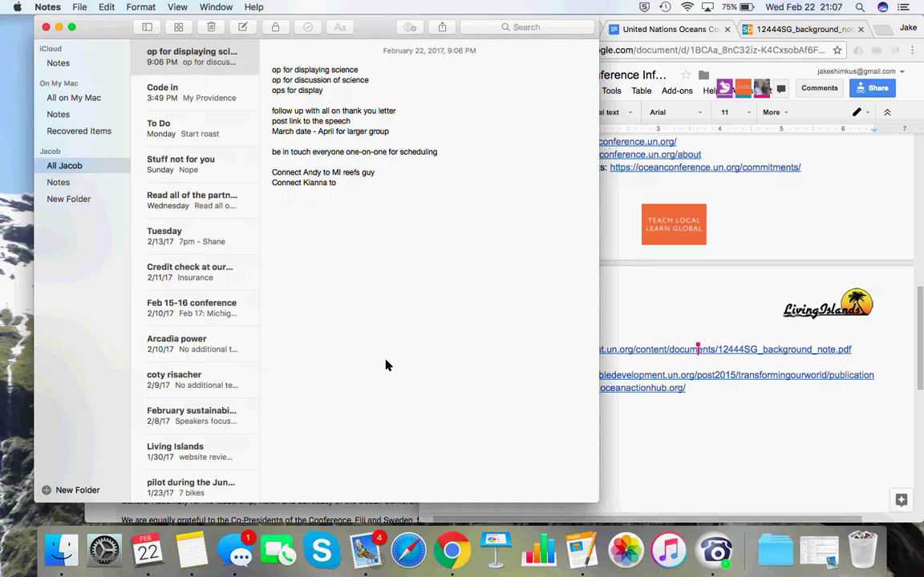
type("University of ")
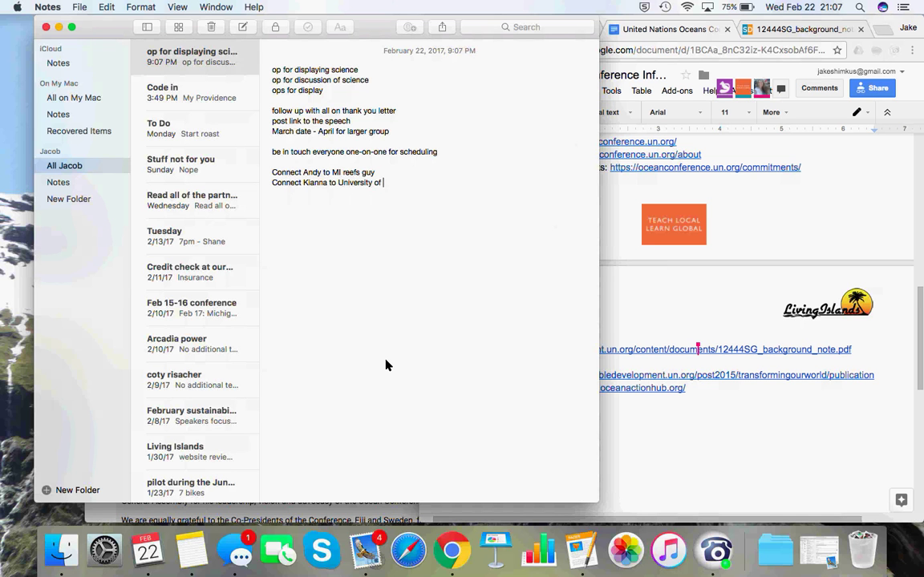
type("South Pacific")
key("Return")
type("and others")
key("Return")
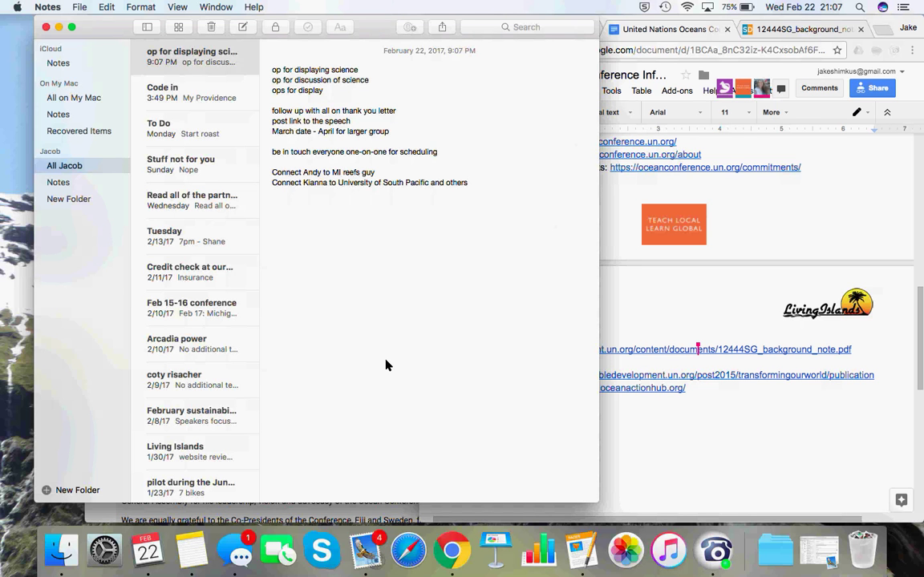